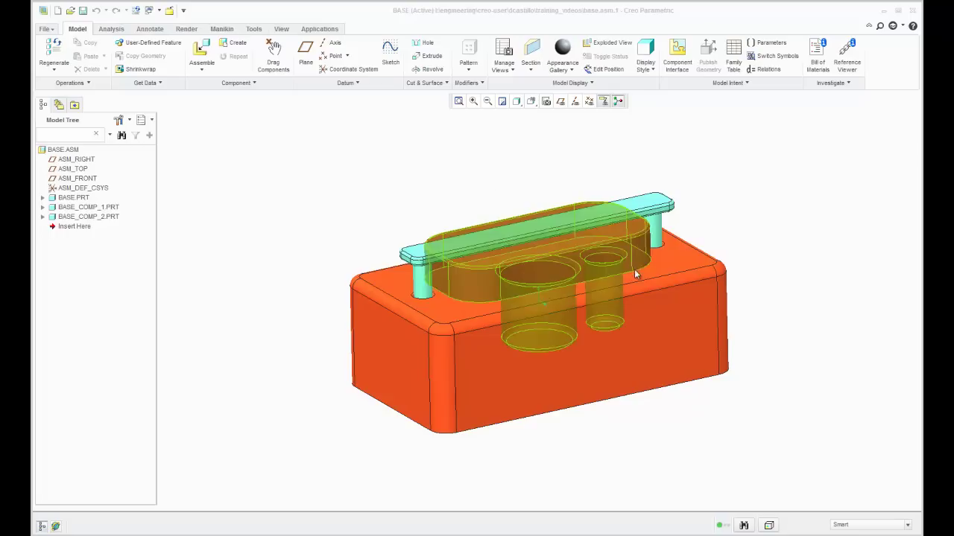
- Start a Z-direction cross section through the base assembly
click(734, 220)
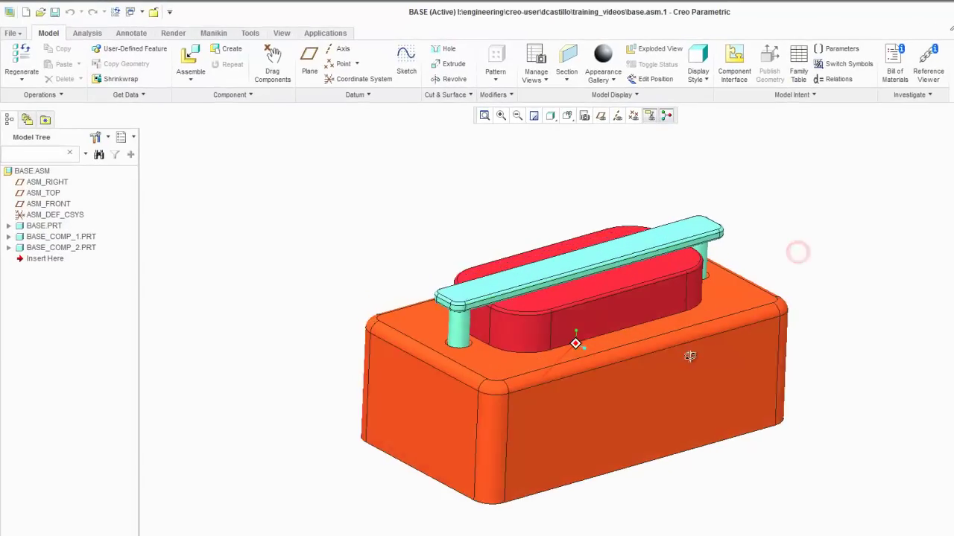
scroll(843, 387, up, 2)
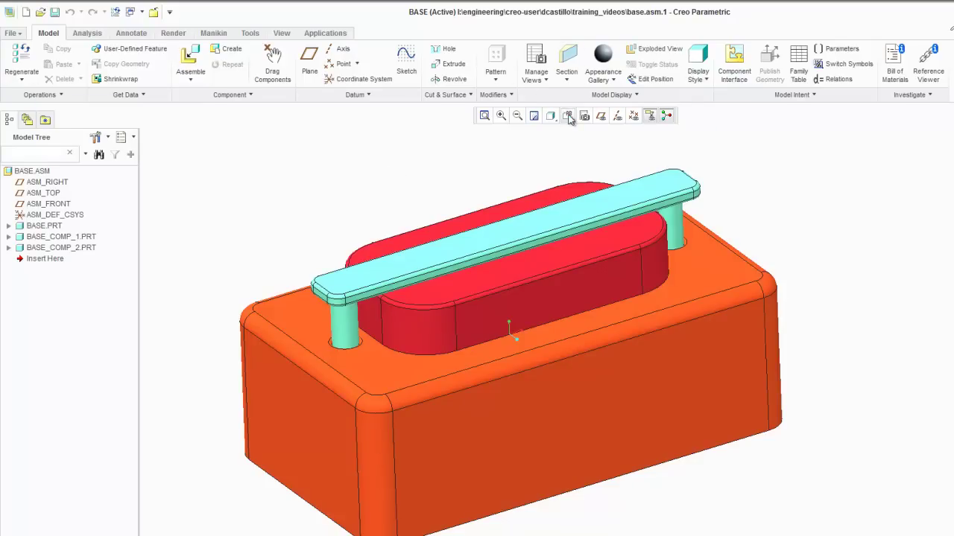
click(567, 80)
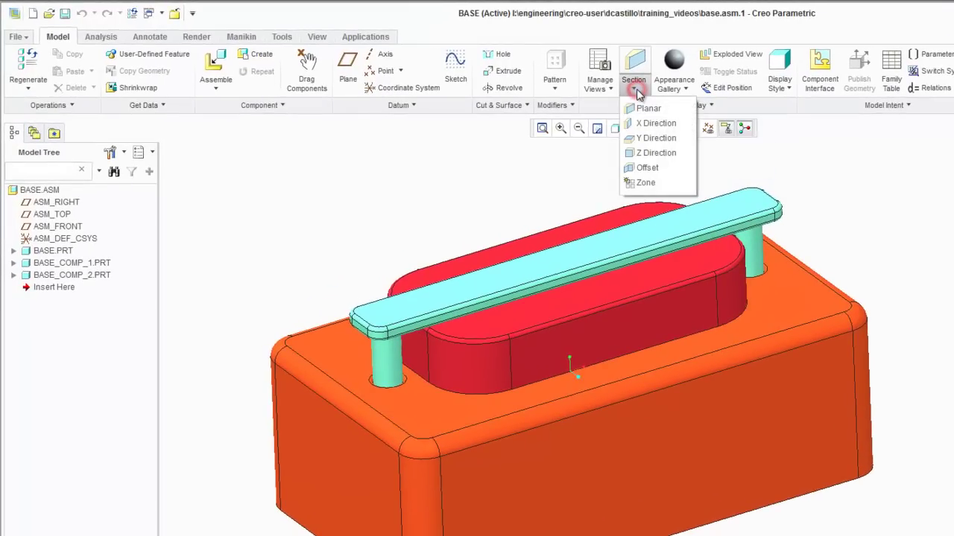
click(646, 153)
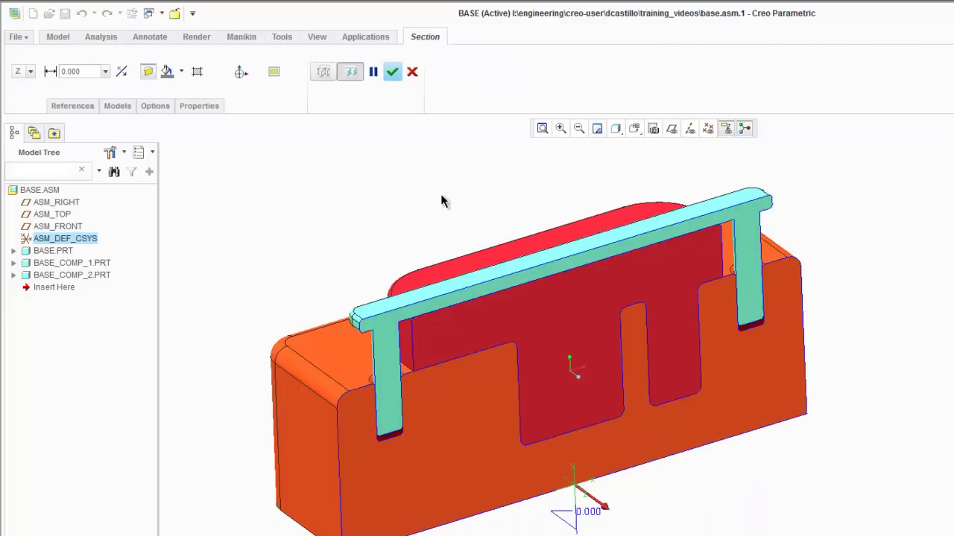
- Try displaying the hatch pattern on the cut surfaces of the section
click(197, 70)
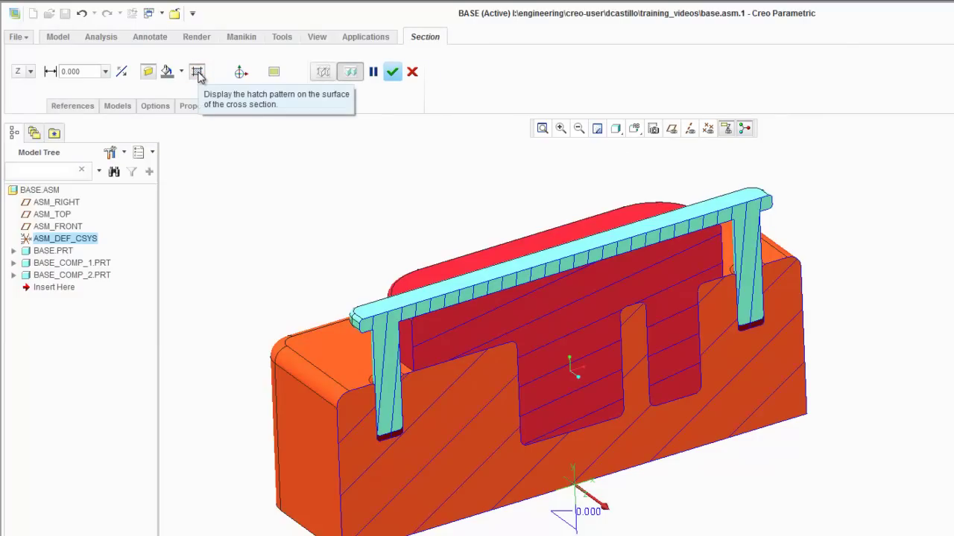
middle_drag(400, 248, 403, 226)
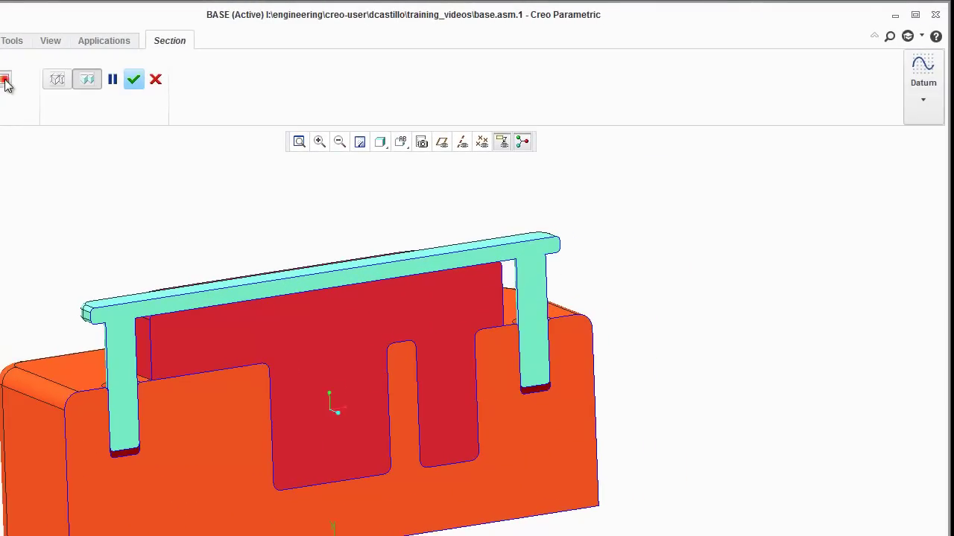
- Preview the section in a separate 2D viewer while shifting the cutting plane to an offset of 0.125
click(273, 72)
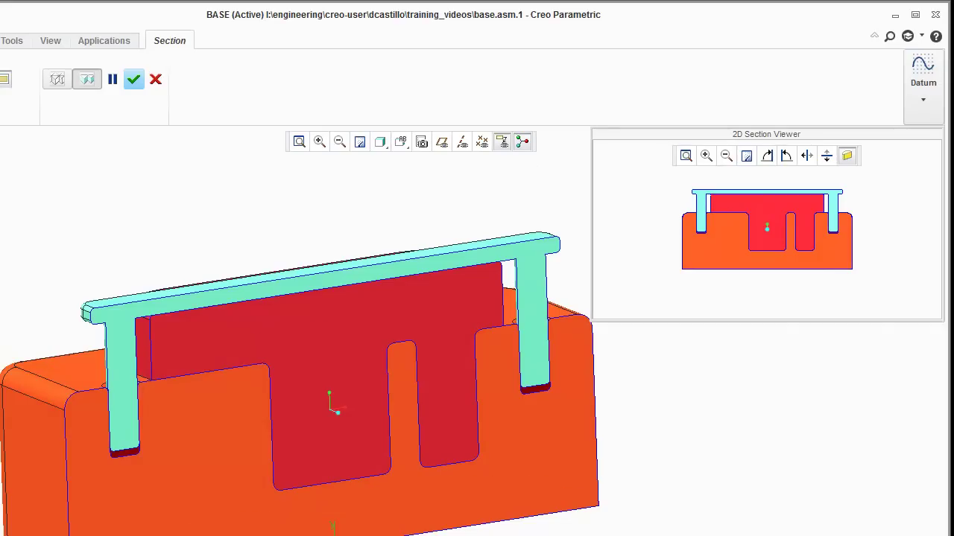
mouse_move(337, 413)
mouse_down()
mouse_move(329, 409)
mouse_move(340, 414)
mouse_up()
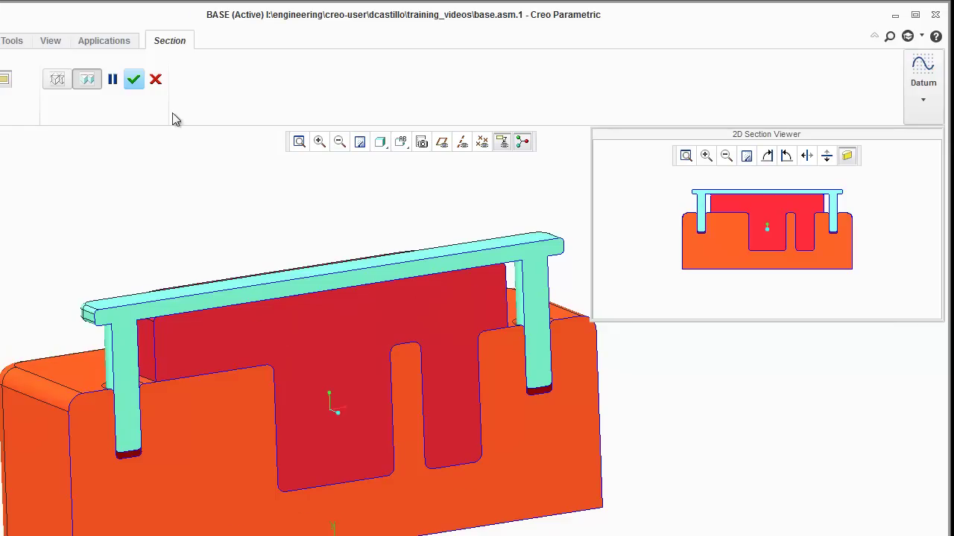
click(3, 80)
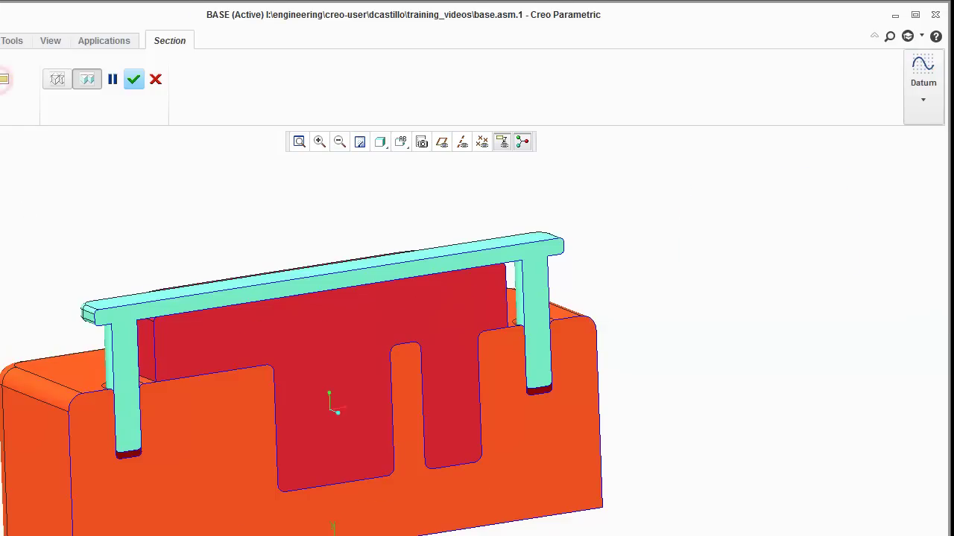
- Set the section plane's offset to 0
double_click(589, 520)
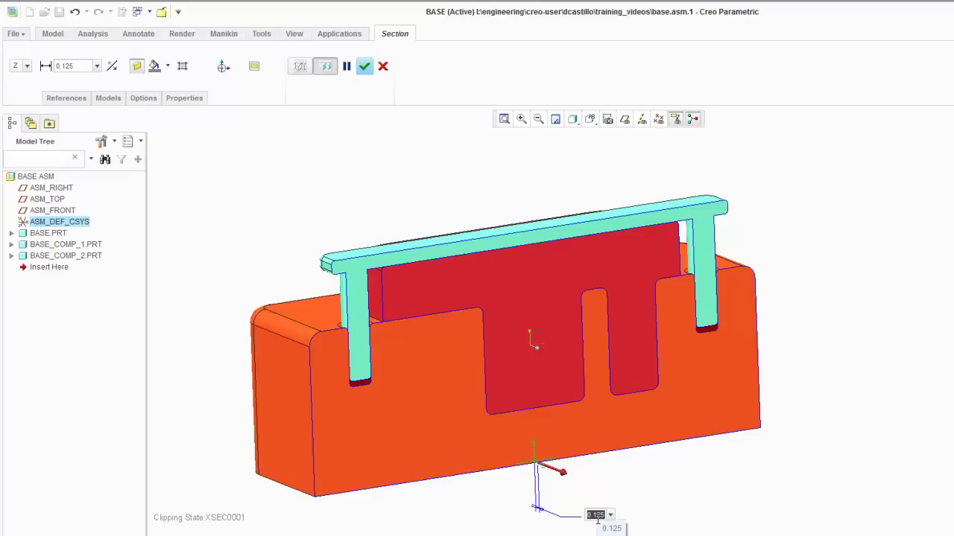
text(0)
key(Return)
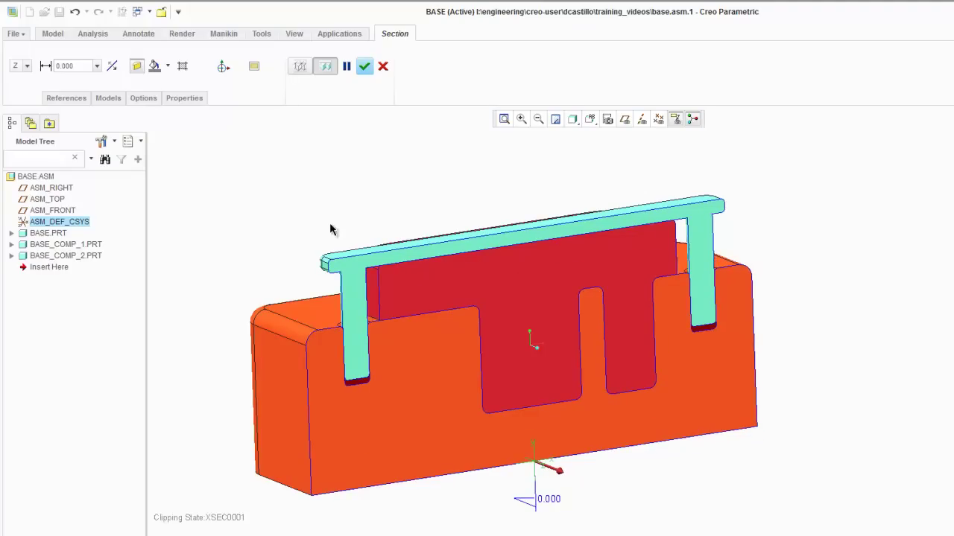
- Exclude the component BASE_COMP_2.PRT from the cross section and inspect the model from several angles
middle_drag(345, 205, 351, 215)
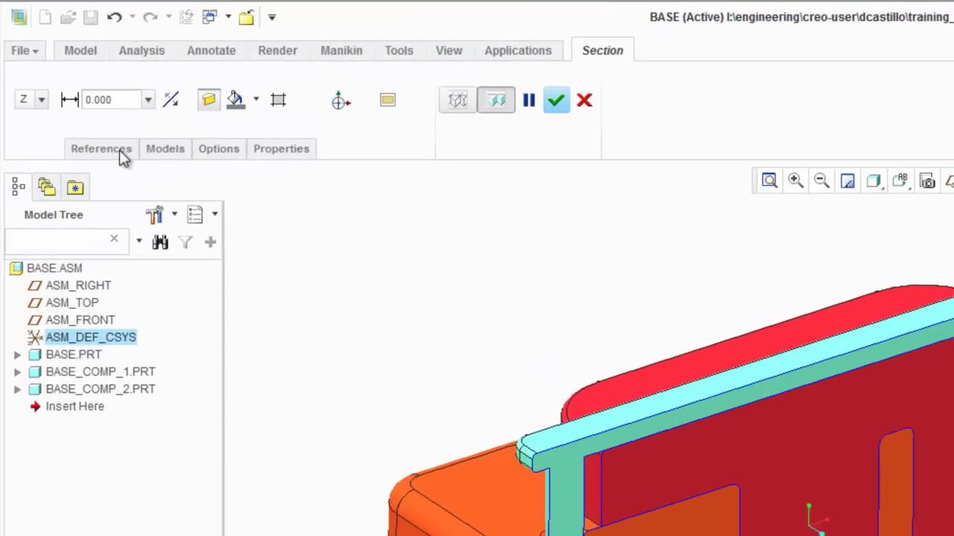
click(75, 99)
click(172, 153)
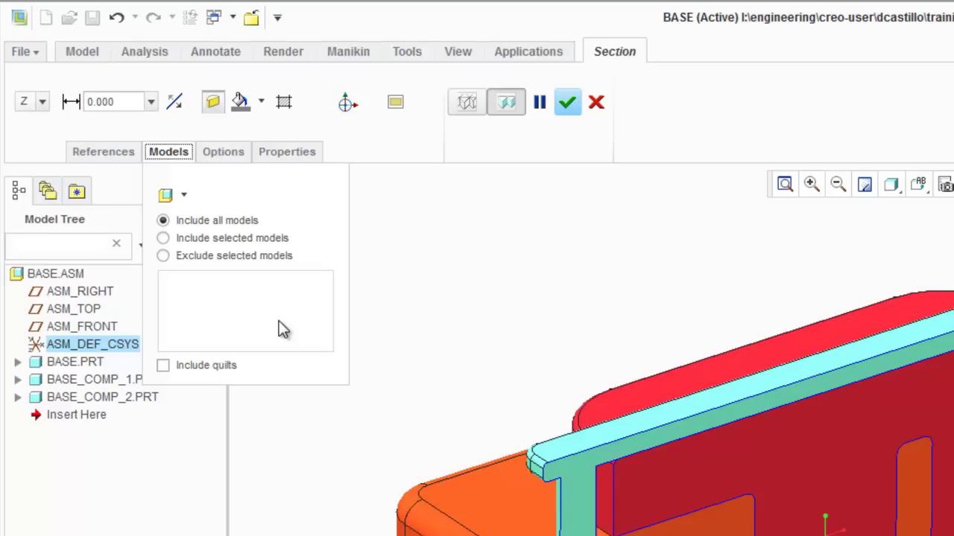
click(164, 256)
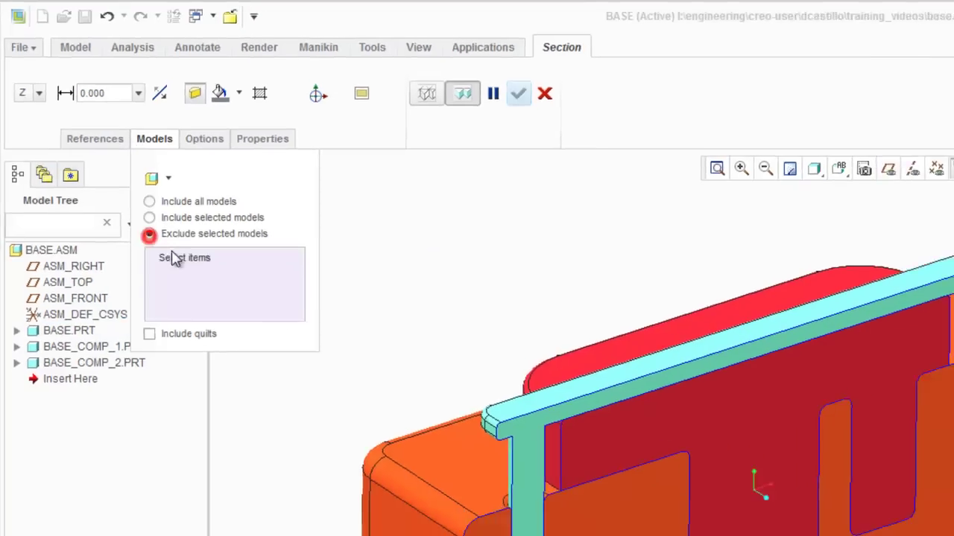
click(535, 418)
mouse_move(337, 186)
middle_down()
mouse_move(336, 196)
mouse_move(336, 154)
middle_up()
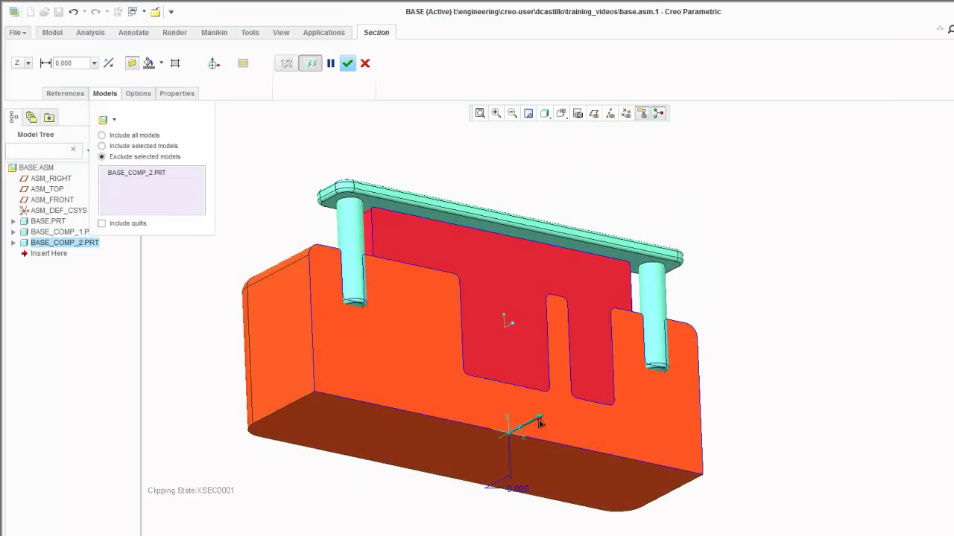
mouse_move(539, 423)
mouse_down()
mouse_move(526, 426)
mouse_move(551, 418)
mouse_move(541, 425)
mouse_up()
middle_drag(549, 315, 555, 373)
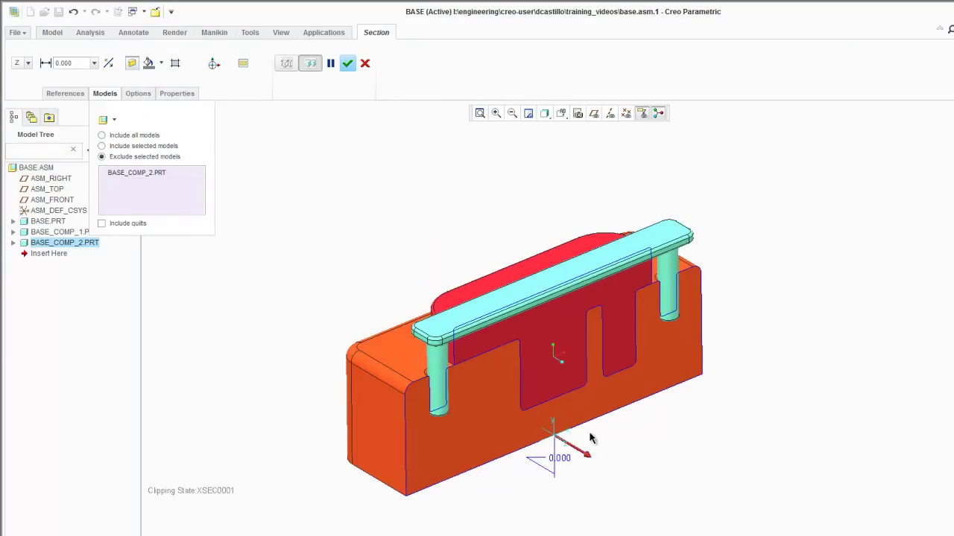
middle_drag(587, 429, 569, 402)
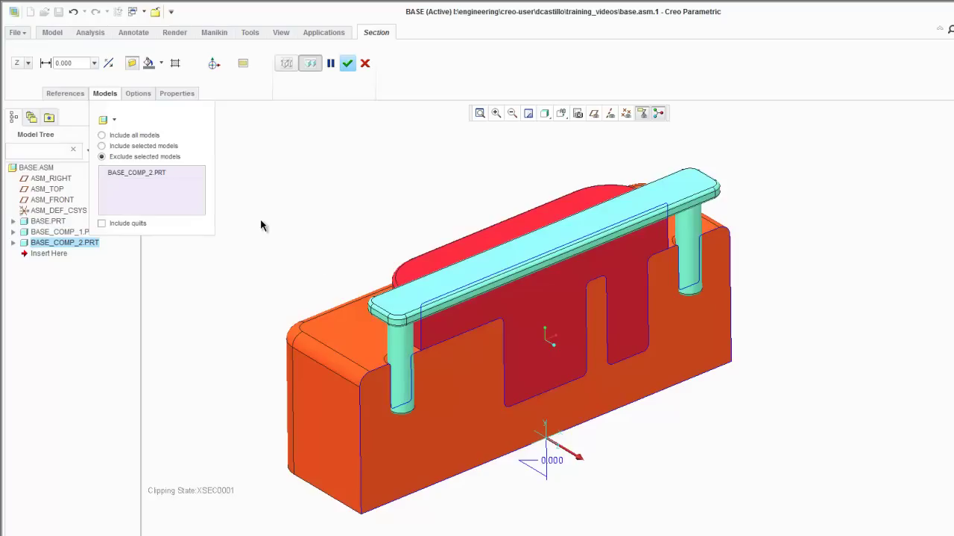
- Set the cross section to include all models
click(102, 136)
click(109, 94)
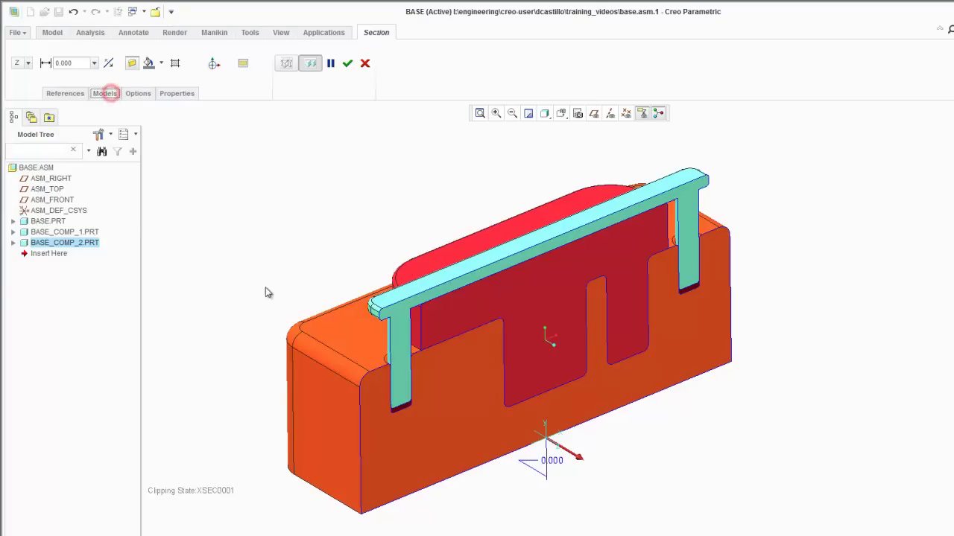
- Change the section's interference color to the dark olive-green theme color and accept the section
click(144, 95)
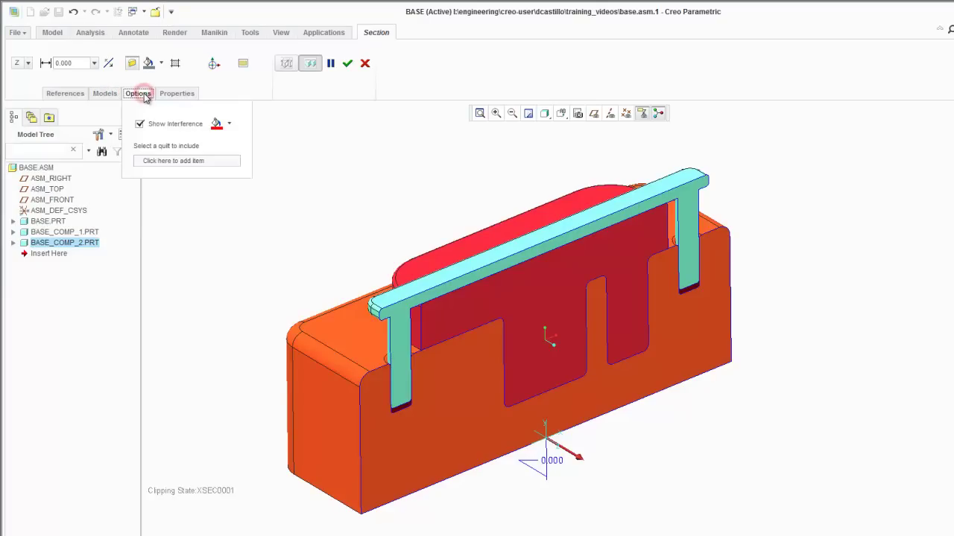
click(230, 123)
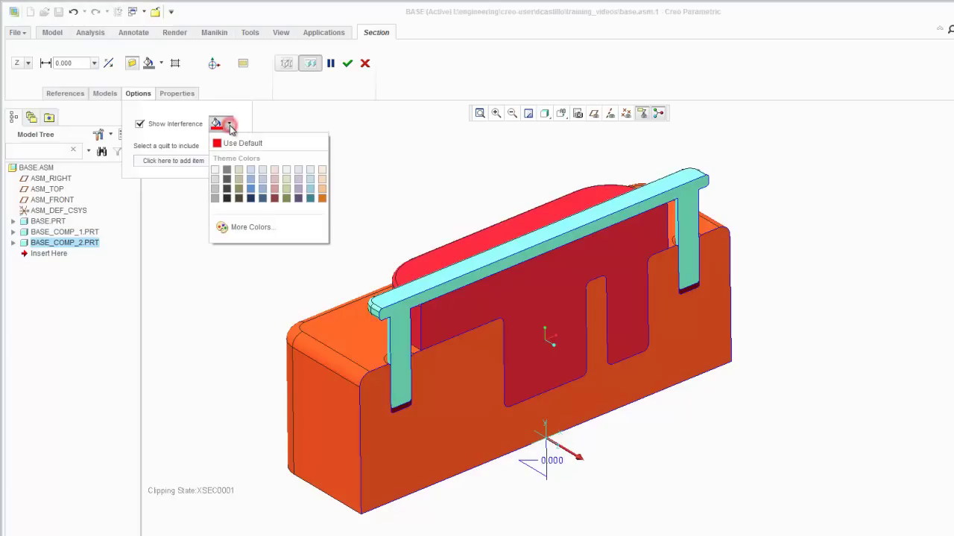
click(287, 198)
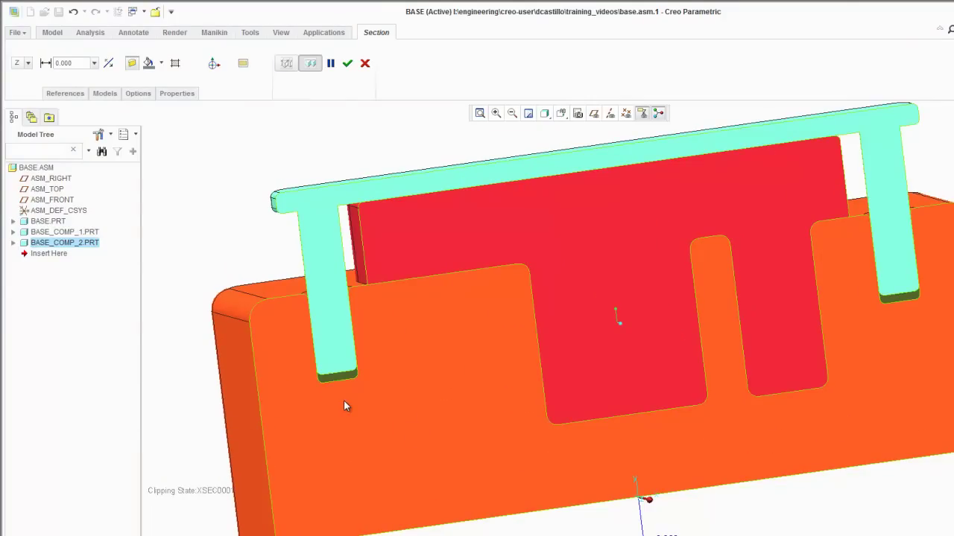
scroll(347, 385, up, 1)
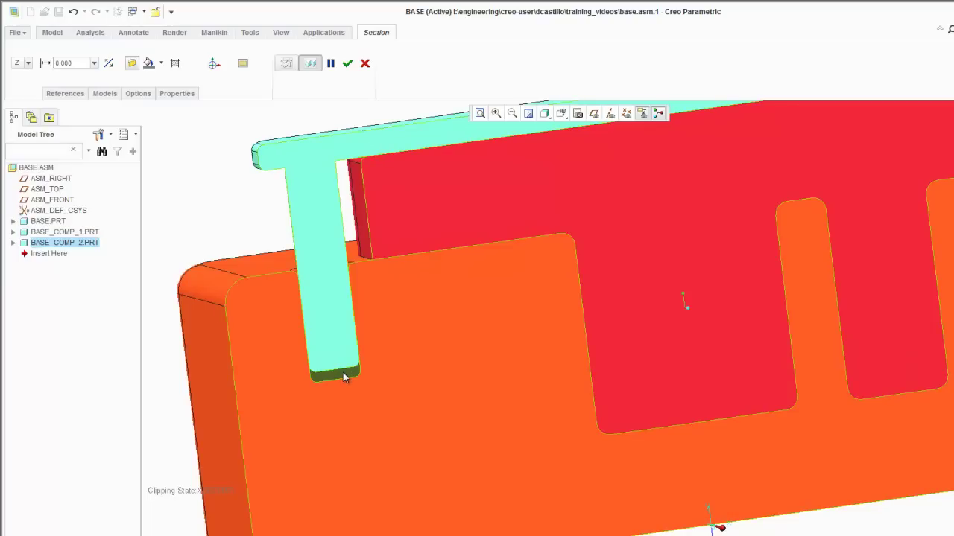
scroll(303, 293, down, 2)
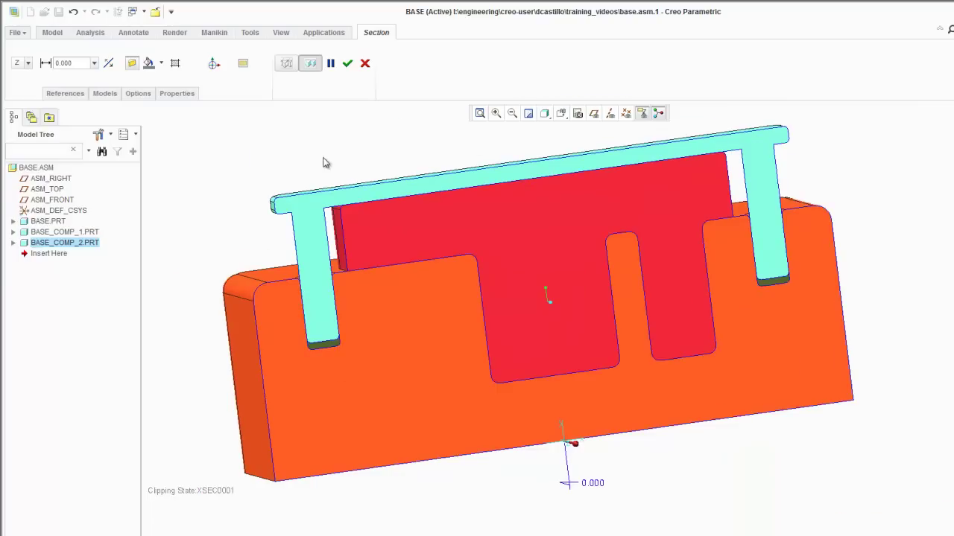
click(348, 64)
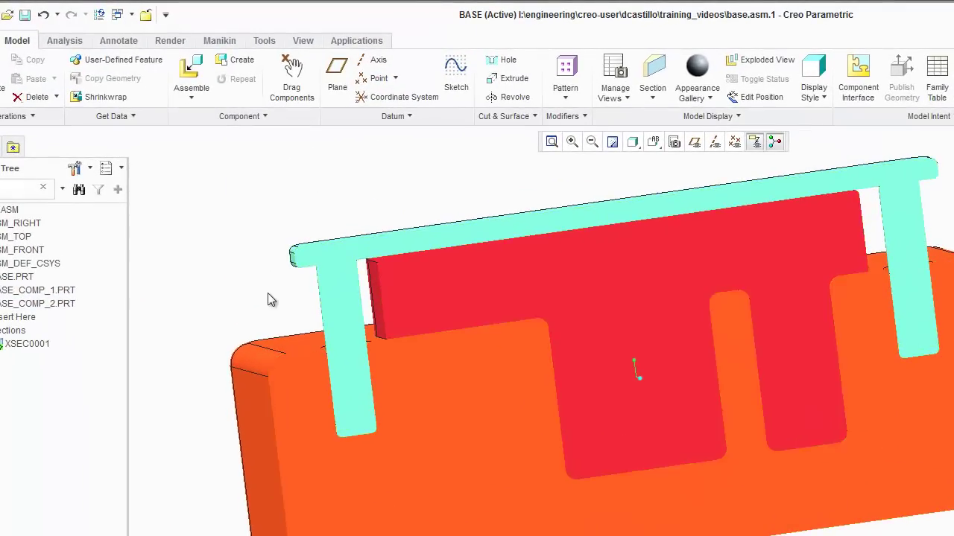
- Deactivate the cross section XSEC0001 and activate it again
middle_drag(272, 299, 354, 479)
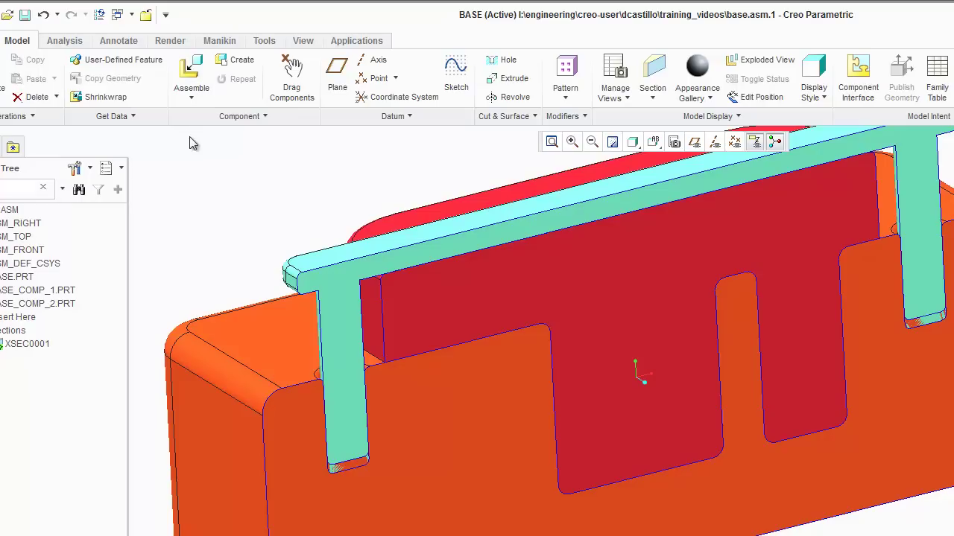
right_click(41, 352)
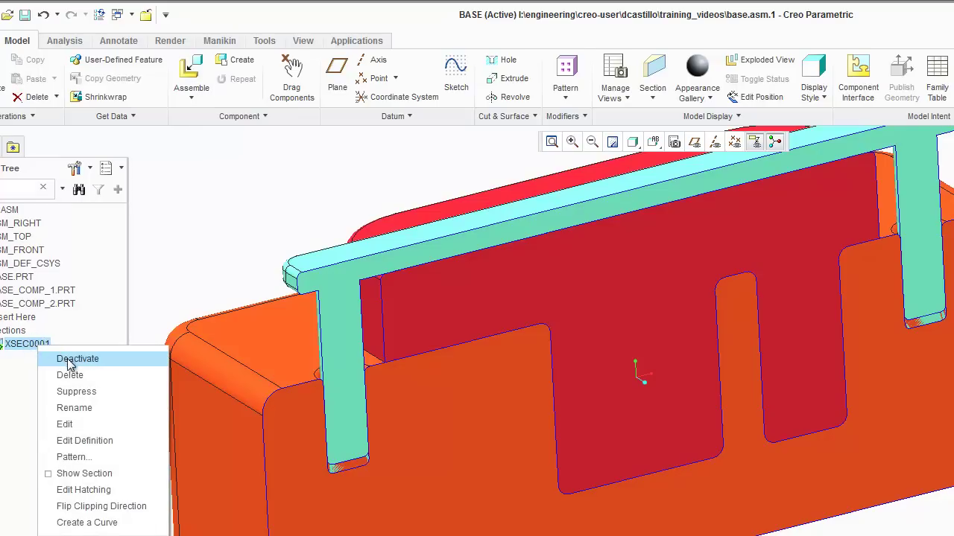
click(67, 359)
right_click(34, 350)
click(66, 356)
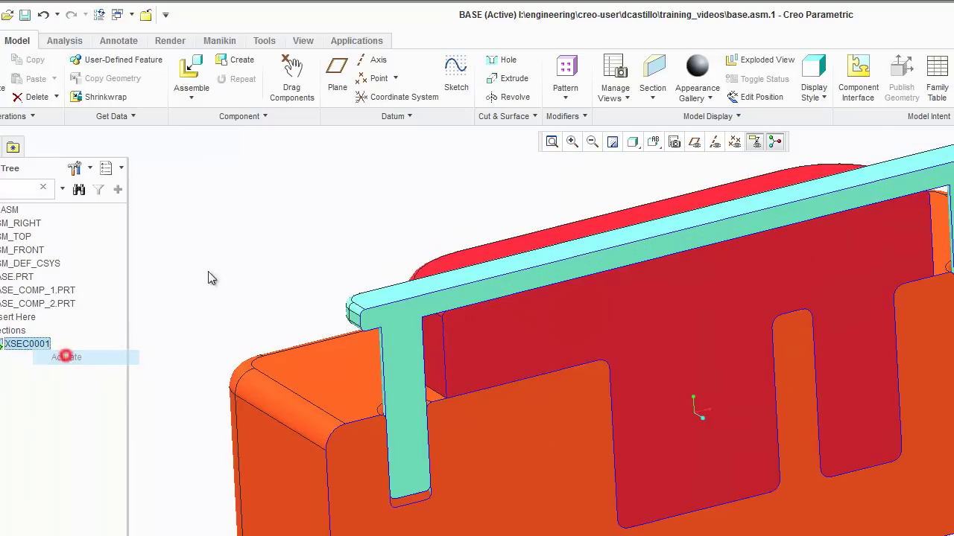
middle_drag(215, 250, 221, 266)
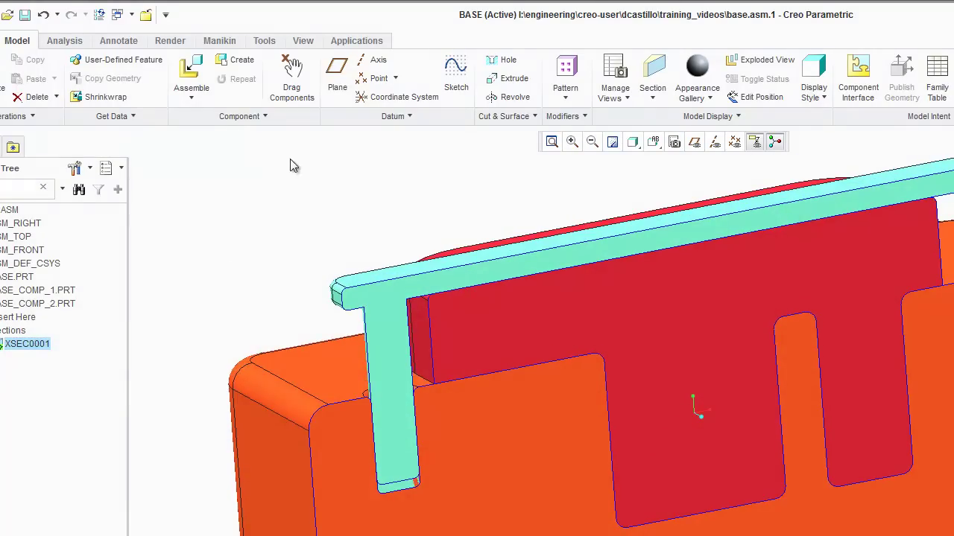
- Measure the distance between the end of the handle's pin and the bottom edge of its hole in the base
click(66, 42)
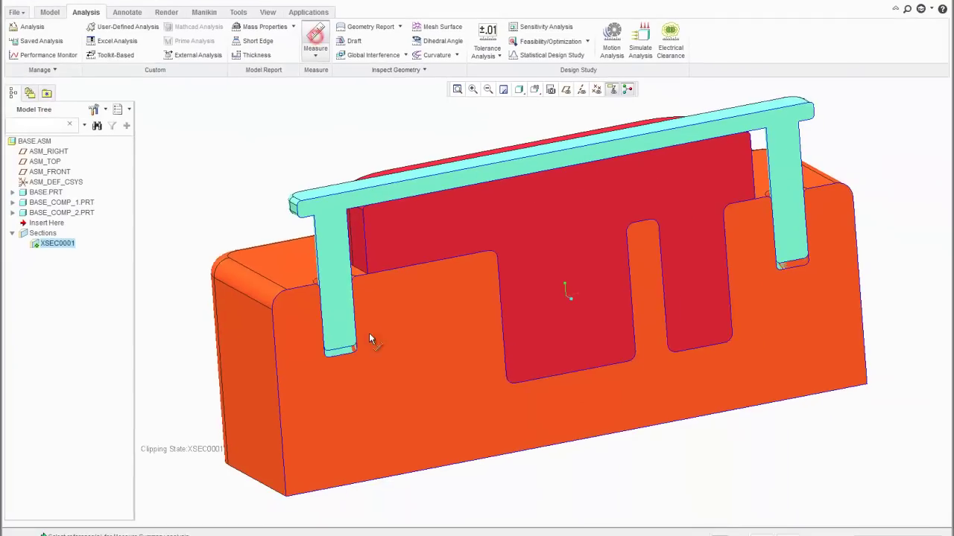
scroll(358, 346, up, 4)
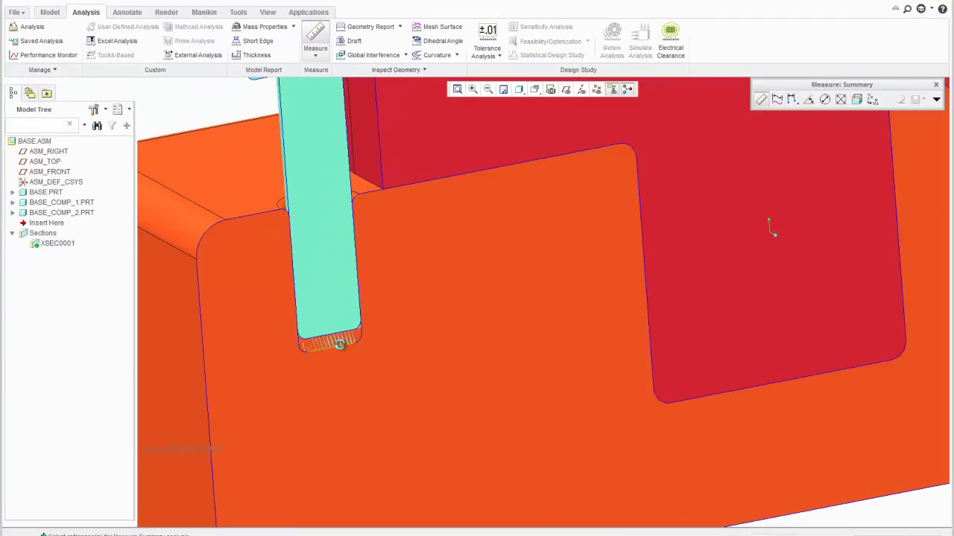
click(335, 347)
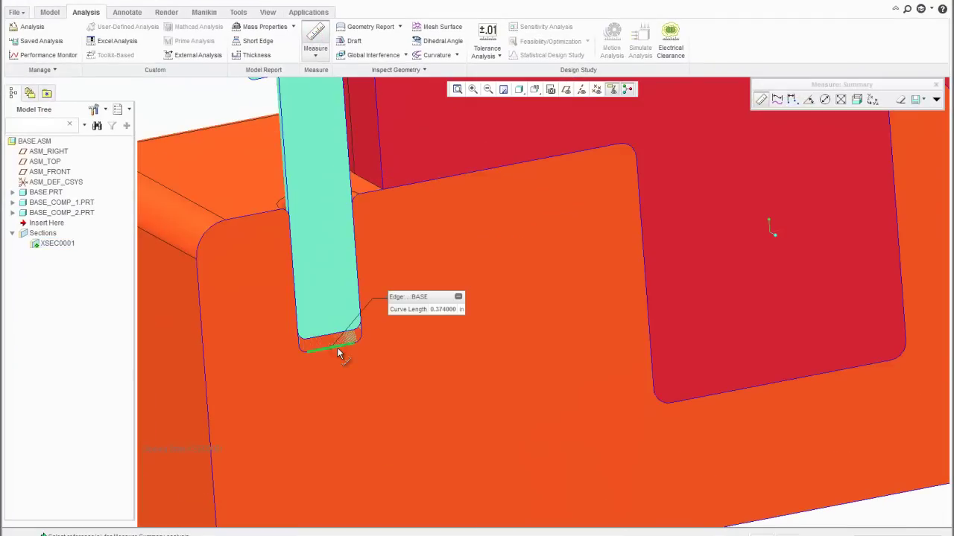
ctrl+click(331, 337)
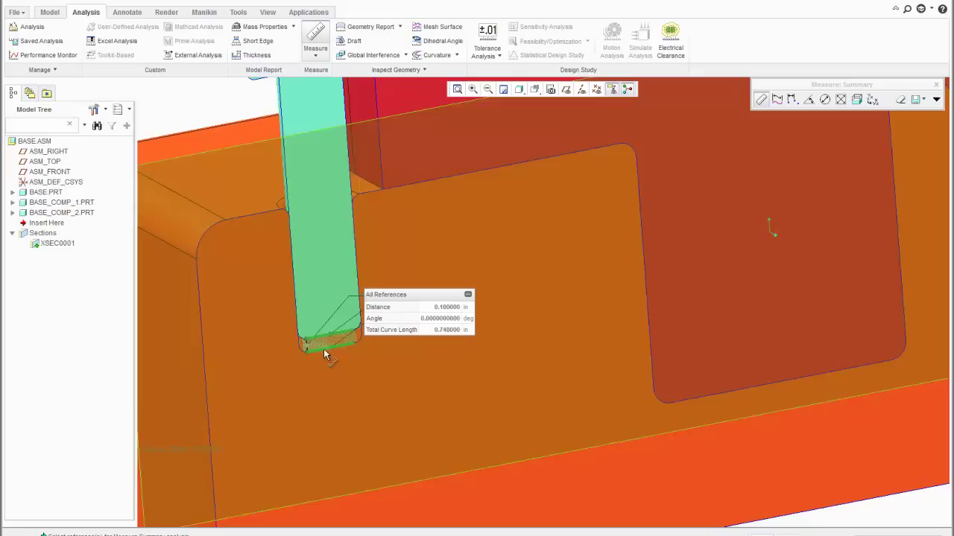
click(317, 41)
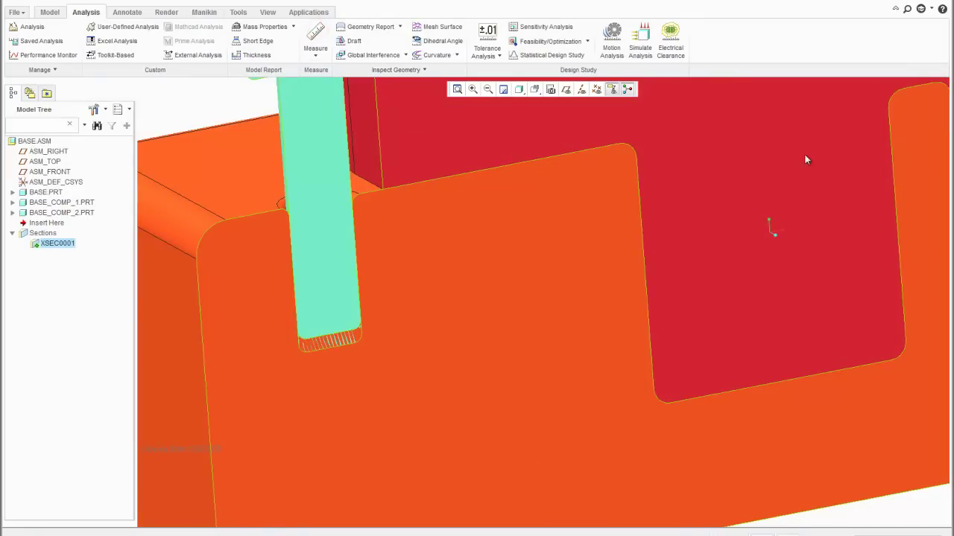
- Activate the handle component BASE_COMP_2.PRT for editing within the assembly
middle_drag(494, 180, 266, 164)
click(314, 160)
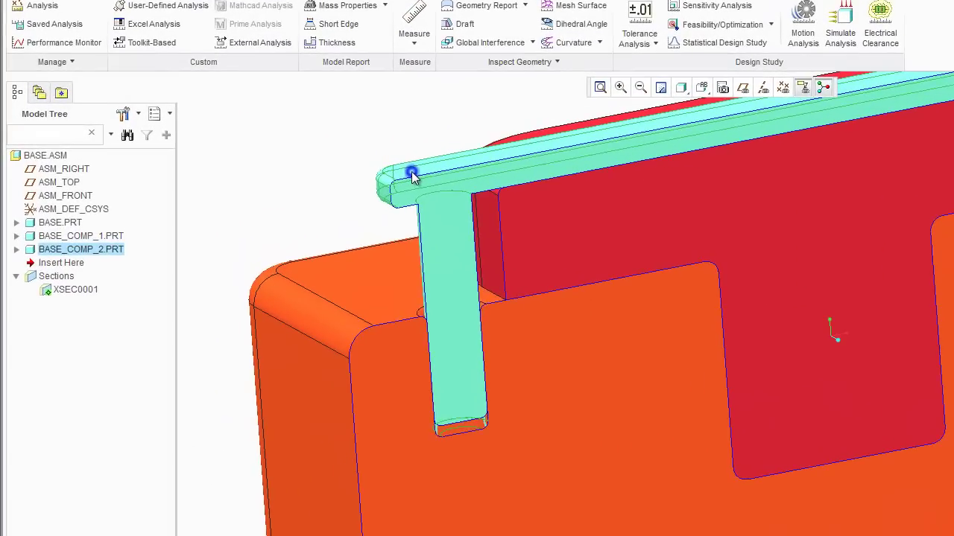
right_click(315, 159)
click(436, 187)
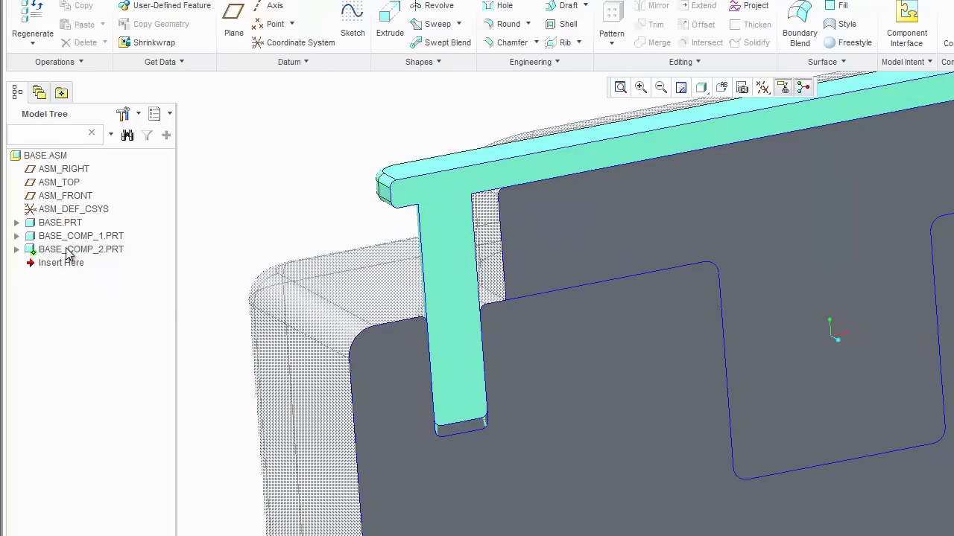
- Set the length of the handle's pin extrusion to 2.000 and regenerate the model
right_click(66, 250)
click(260, 226)
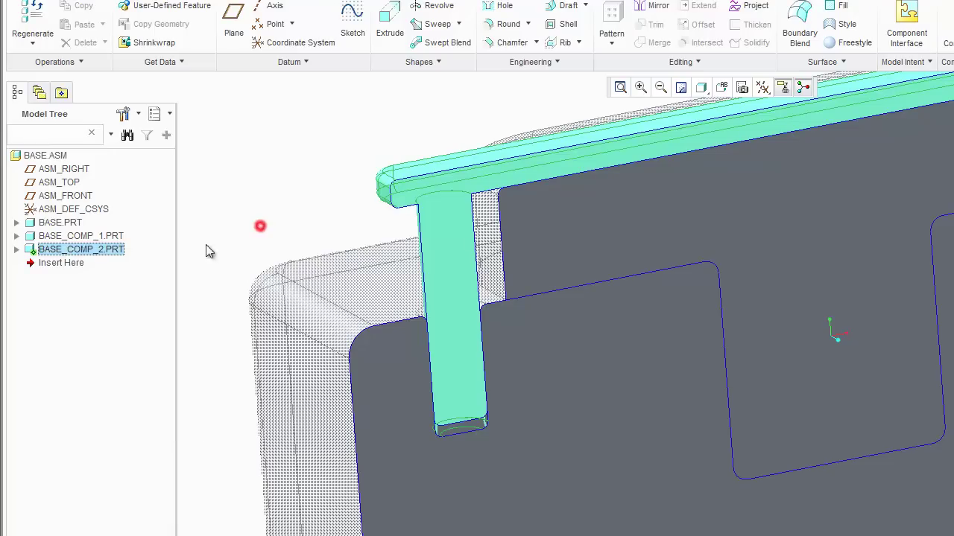
right_click(84, 250)
click(262, 207)
right_click(449, 222)
right_click(449, 221)
click(449, 221)
double_click(449, 220)
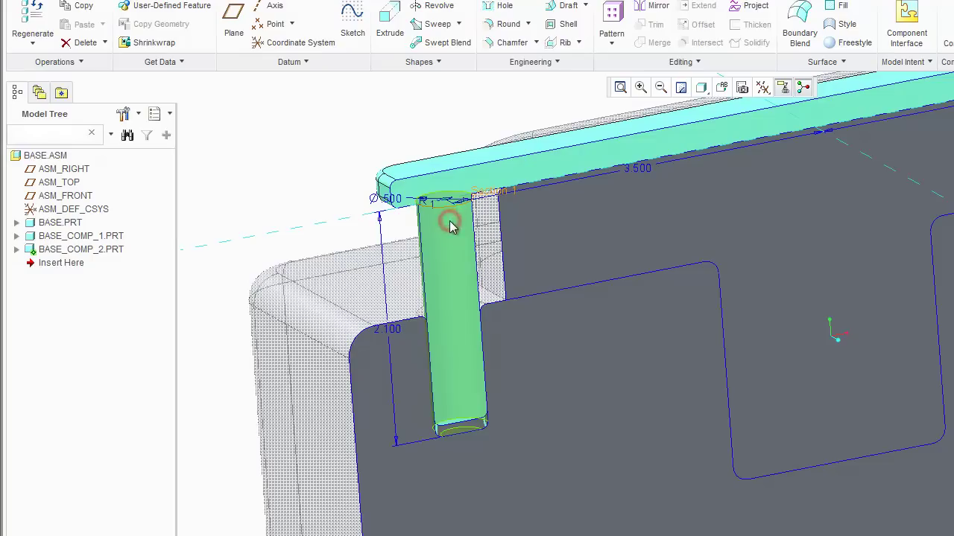
double_click(393, 335)
text(2)
key(Return)
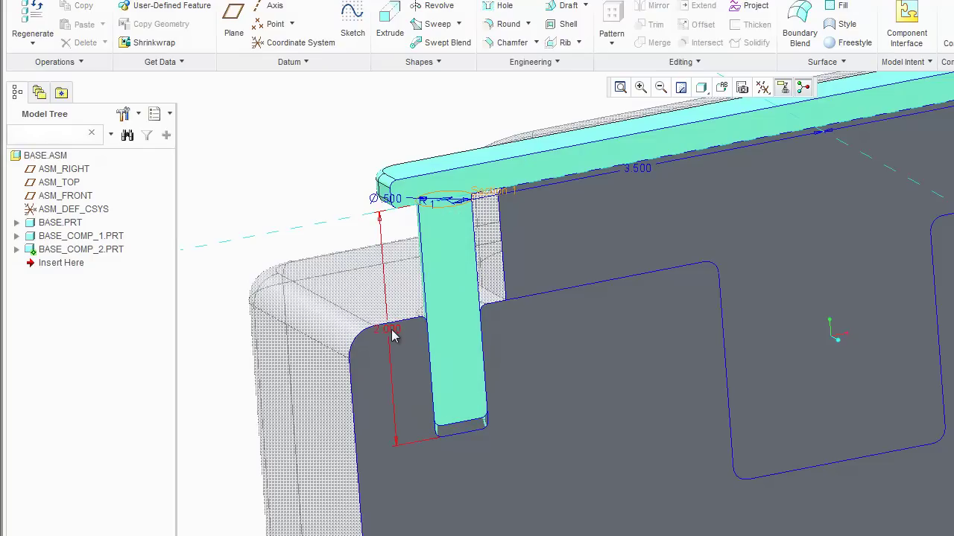
click(46, 26)
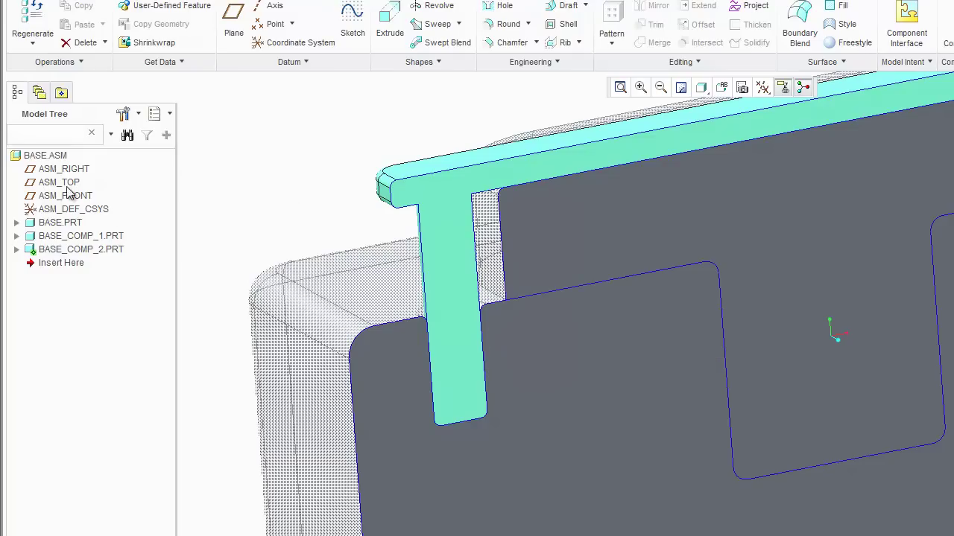
- Activate the top-level assembly BASE.ASM again
right_click(61, 156)
click(75, 165)
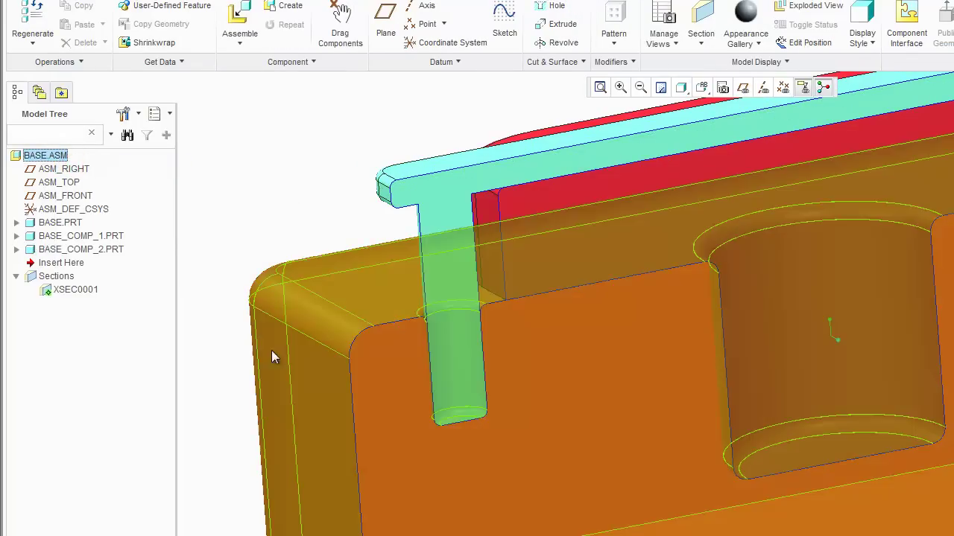
scroll(280, 406, up, 2)
scroll(408, 421, down, 2)
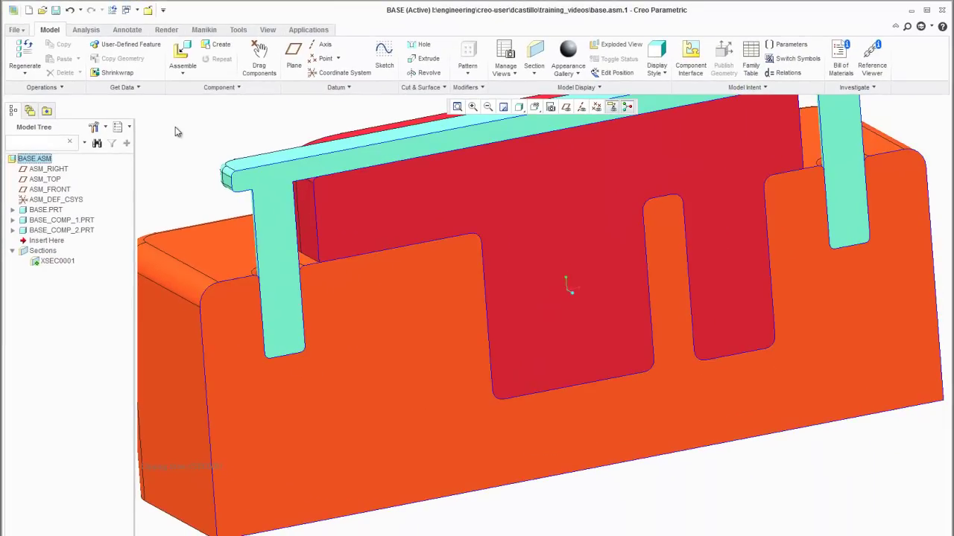
- Reopen the definition of section XSEC0001, review its interference option with the shortened pin, and accept the section
right_click(58, 261)
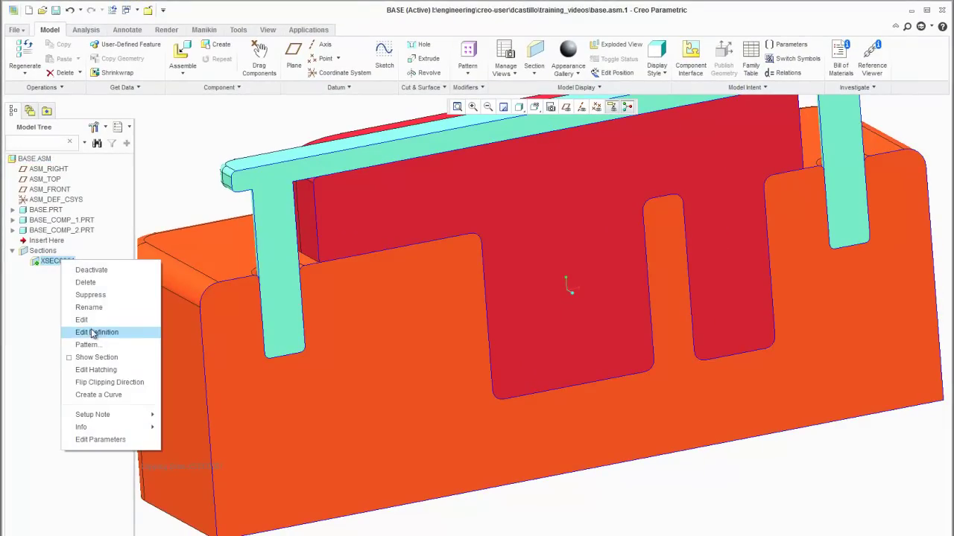
click(90, 331)
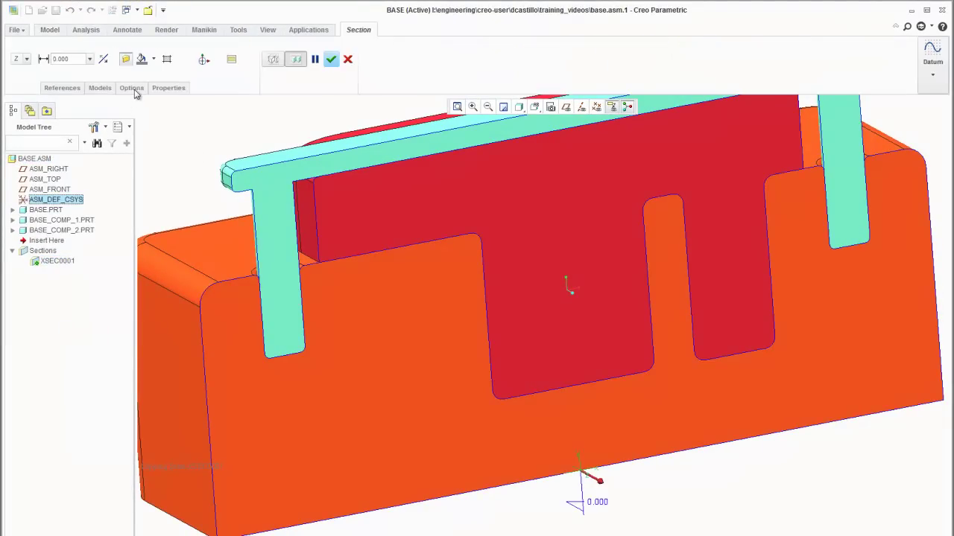
click(131, 88)
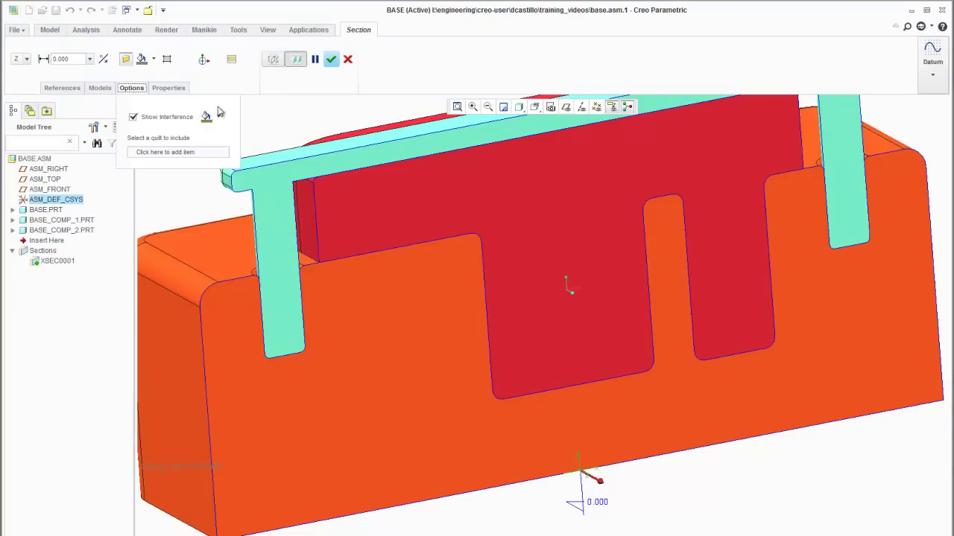
scroll(314, 436, down, 1)
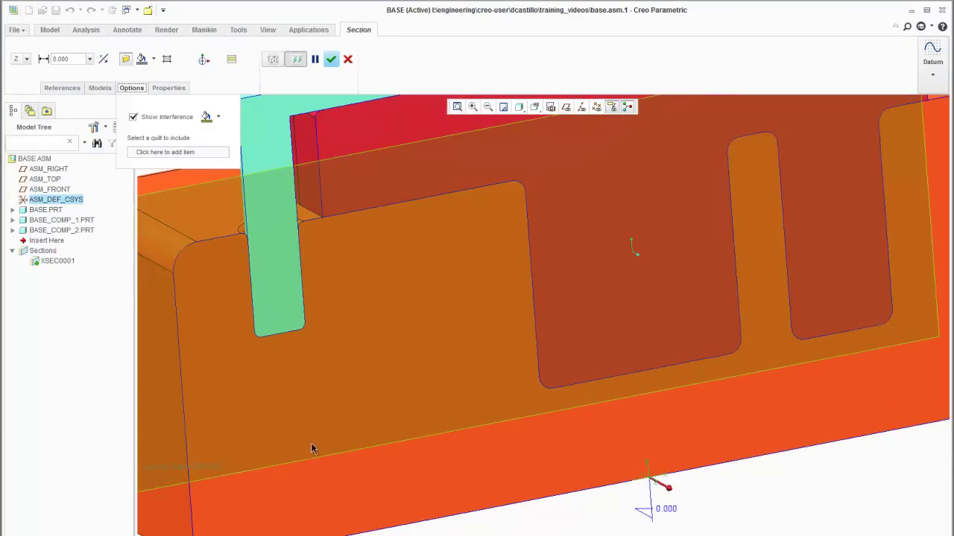
scroll(314, 436, up, 3)
mouse_move(292, 358)
middle_down()
mouse_move(303, 353)
mouse_move(295, 350)
middle_up()
click(131, 88)
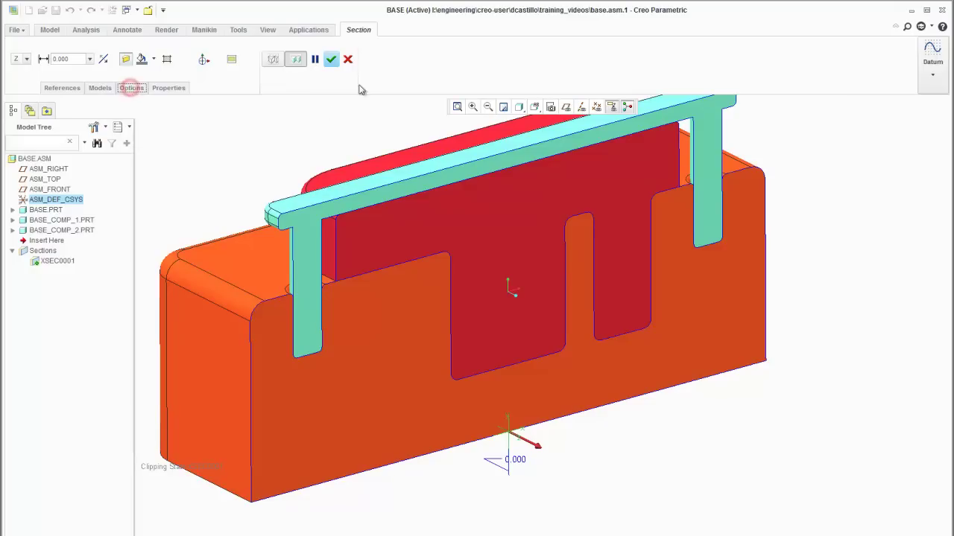
click(331, 59)
scroll(545, 492, down, 3)
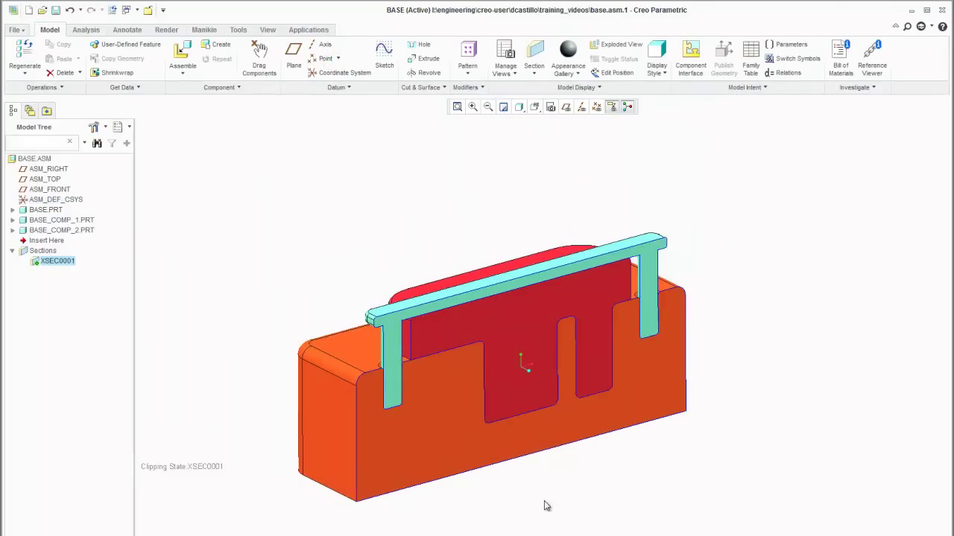
scroll(484, 431, up, 3)
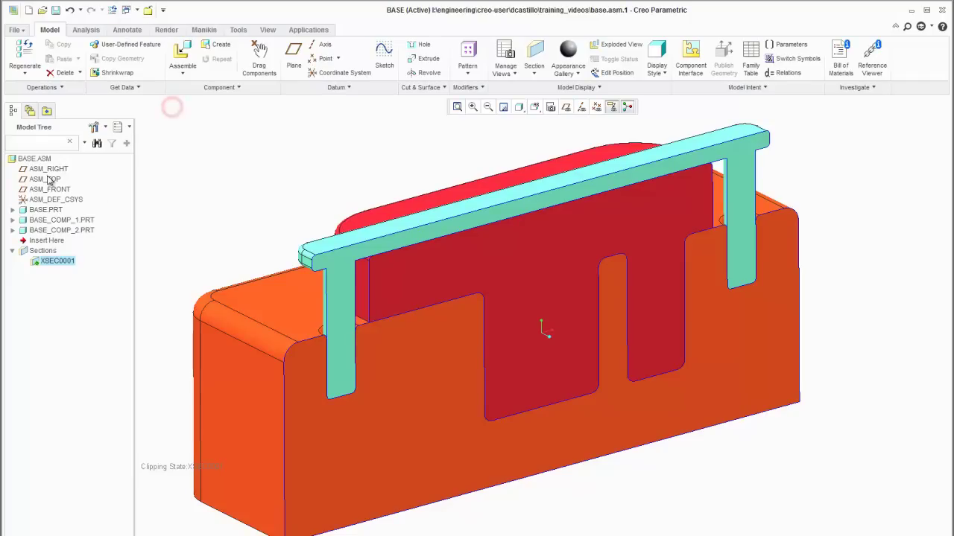
- Open the base component BASE.PRT on its own from the assembly
right_click(45, 211)
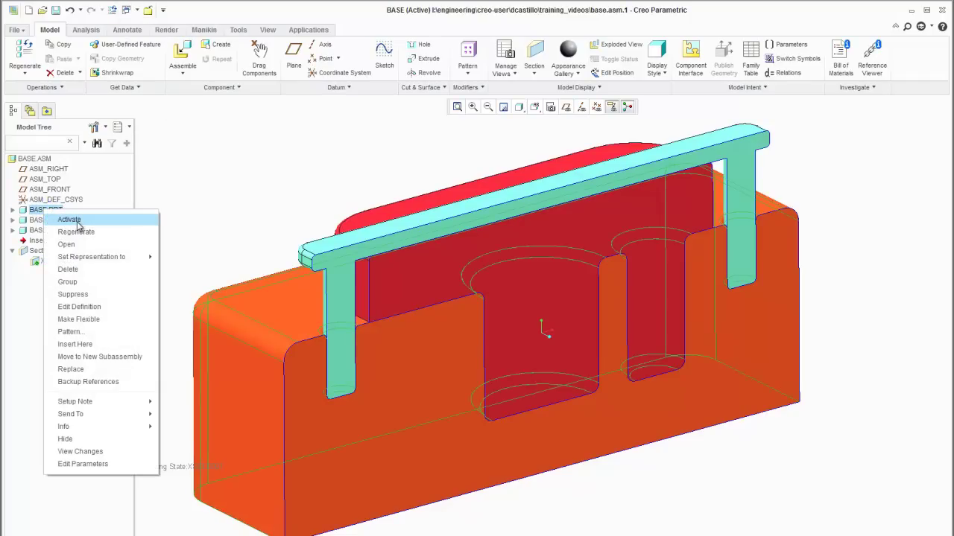
click(67, 244)
middle_drag(386, 231, 416, 226)
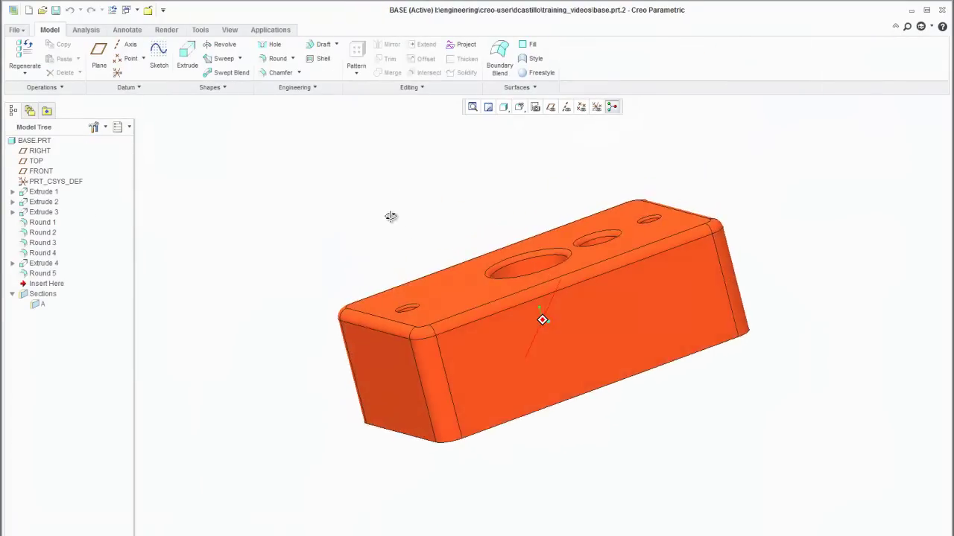
mouse_move(390, 216)
middle_down()
mouse_move(424, 230)
mouse_move(403, 234)
middle_up()
- Start a planar section referenced to the base's long front side face and offset the plane 2.250 into the part
click(230, 30)
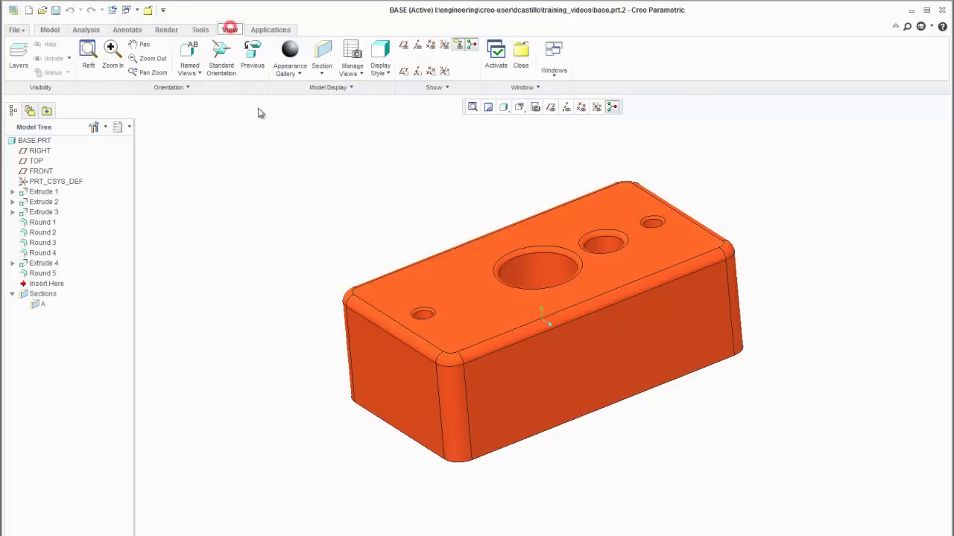
click(320, 49)
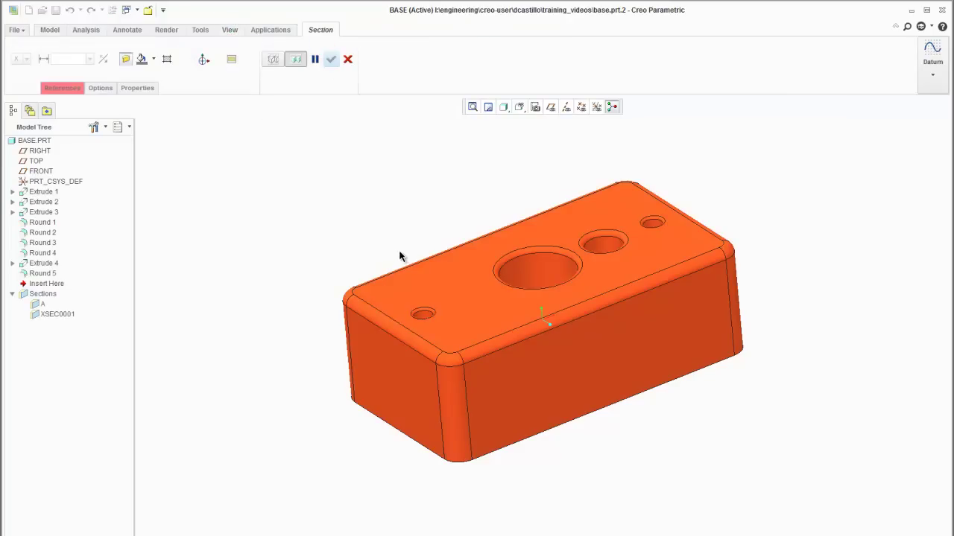
click(538, 358)
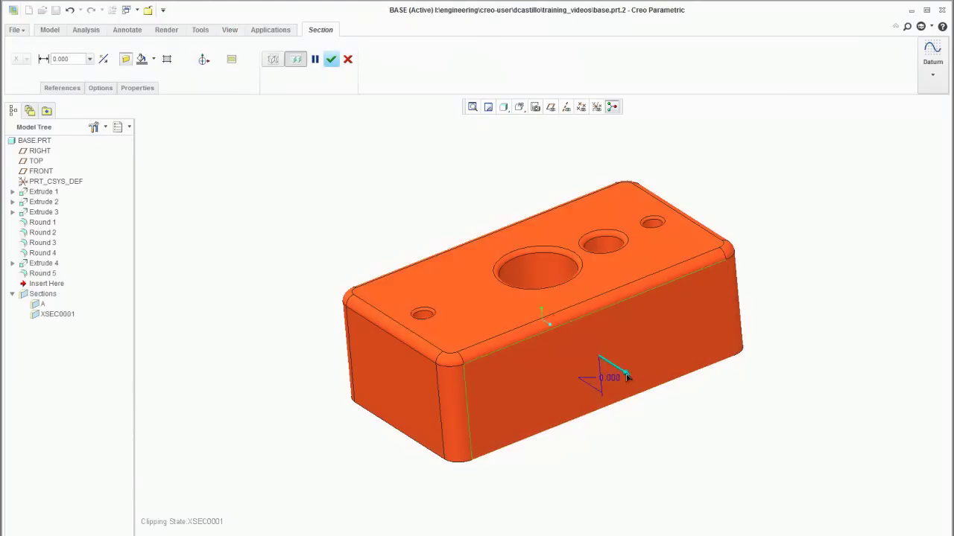
drag(626, 376, 578, 344)
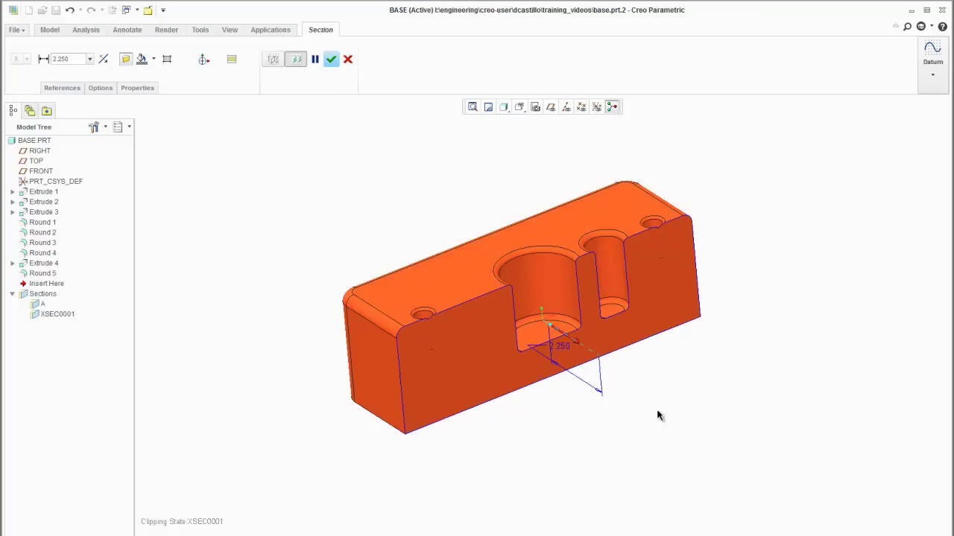
middle_drag(663, 395, 606, 458)
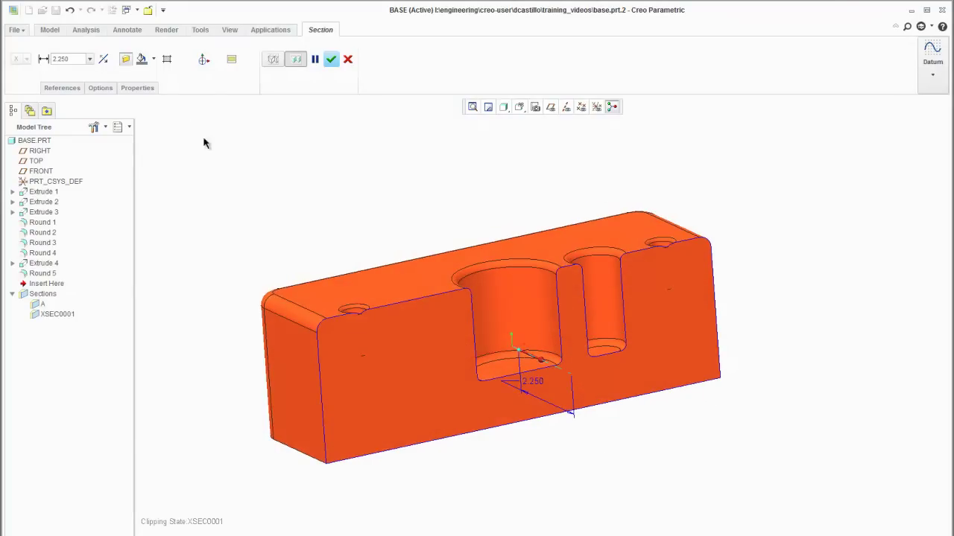
- Enable free positioning of the section plane, tilt it from vertical, and swivel it about 11 degrees
click(204, 63)
middle_drag(396, 230, 444, 249)
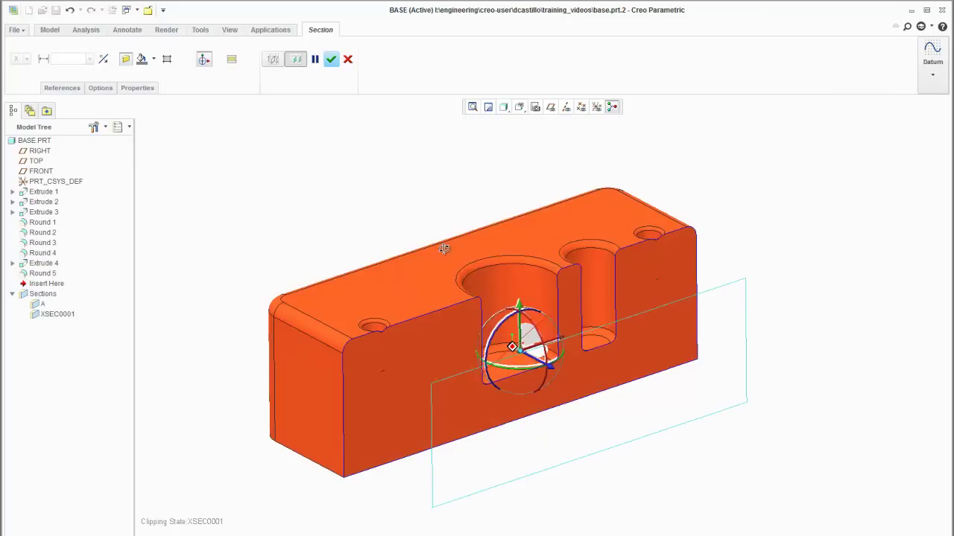
drag(538, 335, 525, 323)
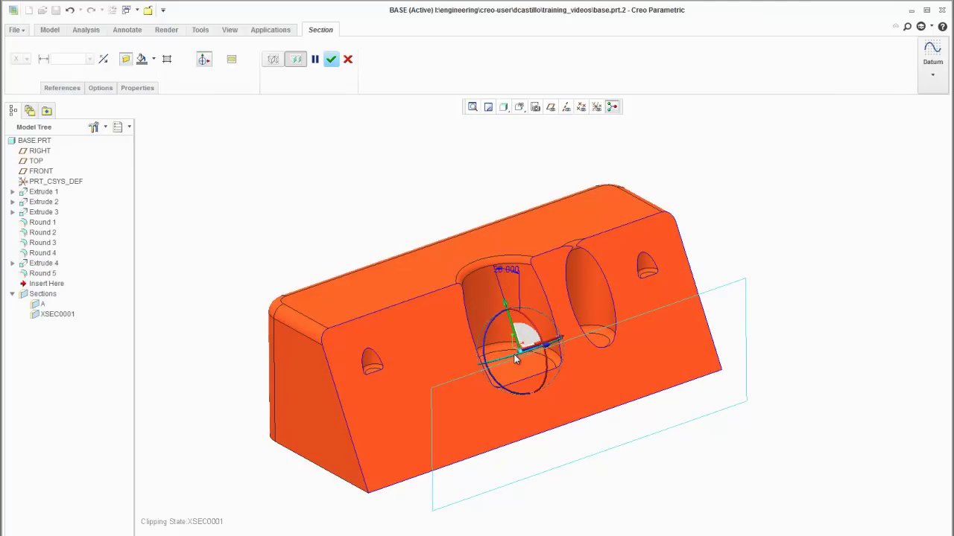
drag(514, 359, 514, 363)
mouse_move(511, 346)
middle_down()
mouse_move(560, 343)
mouse_move(550, 304)
mouse_move(472, 198)
middle_up()
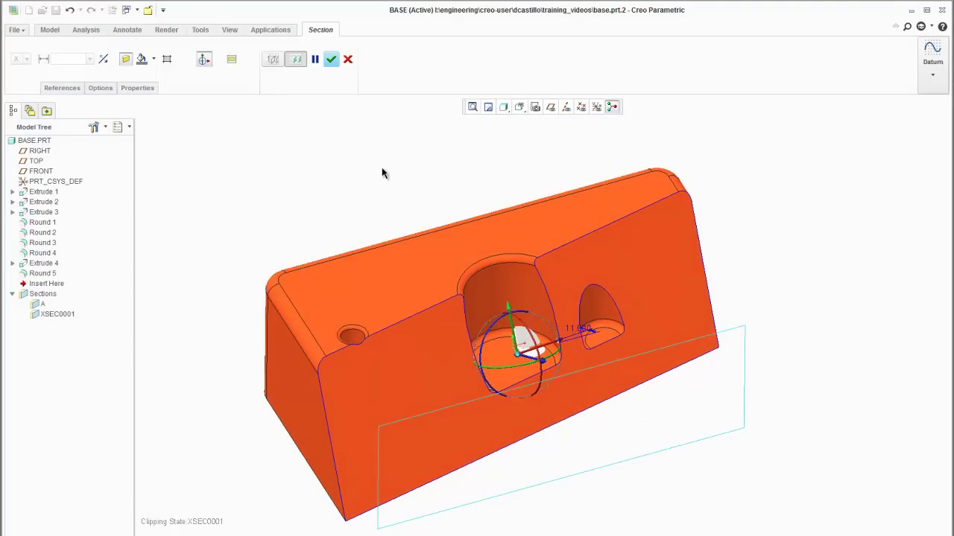
middle_drag(363, 202, 380, 187)
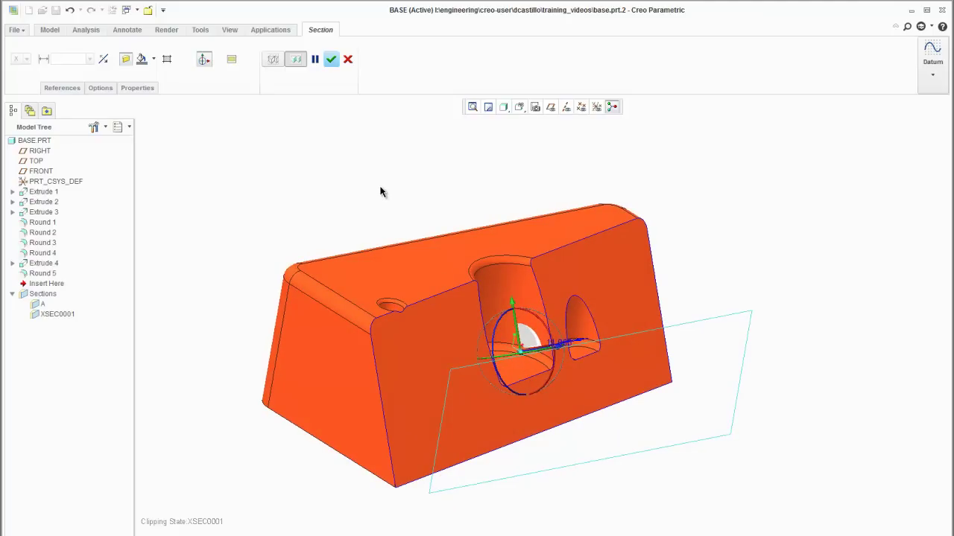
- Show the section in the separate 2D viewer, swivel its plane to about 22 degrees, adjust the tilt slightly, and accept it
click(231, 60)
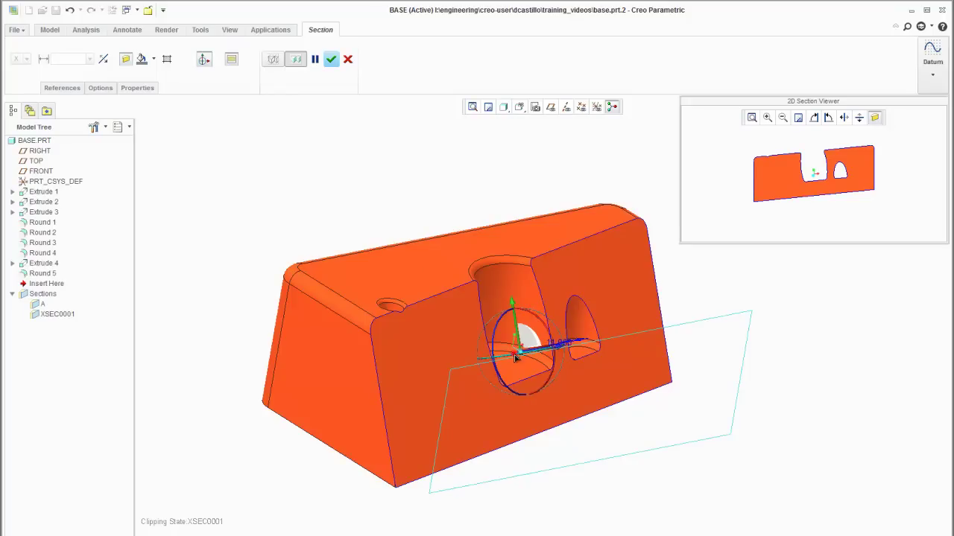
drag(514, 357, 517, 357)
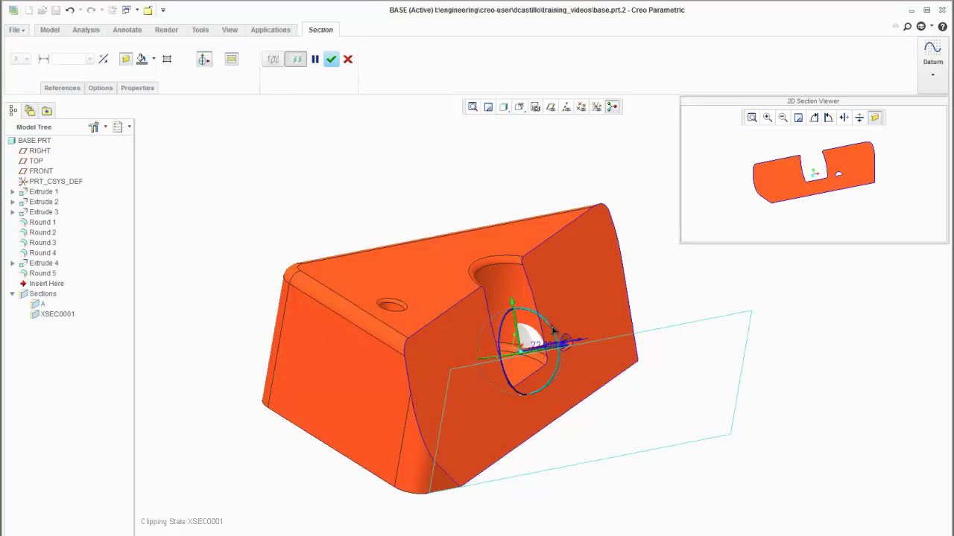
mouse_move(552, 330)
mouse_down()
mouse_move(548, 322)
mouse_move(552, 331)
mouse_up()
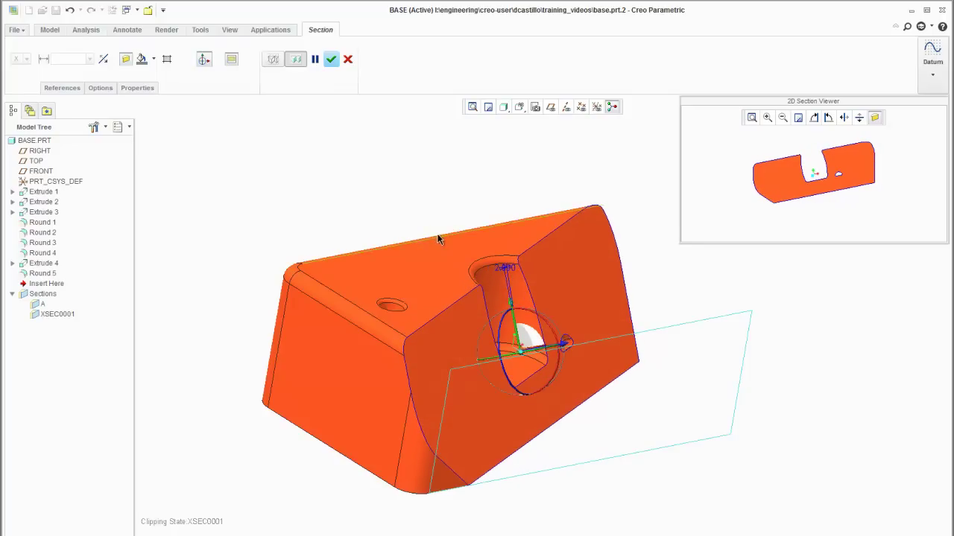
middle_drag(627, 352, 602, 352)
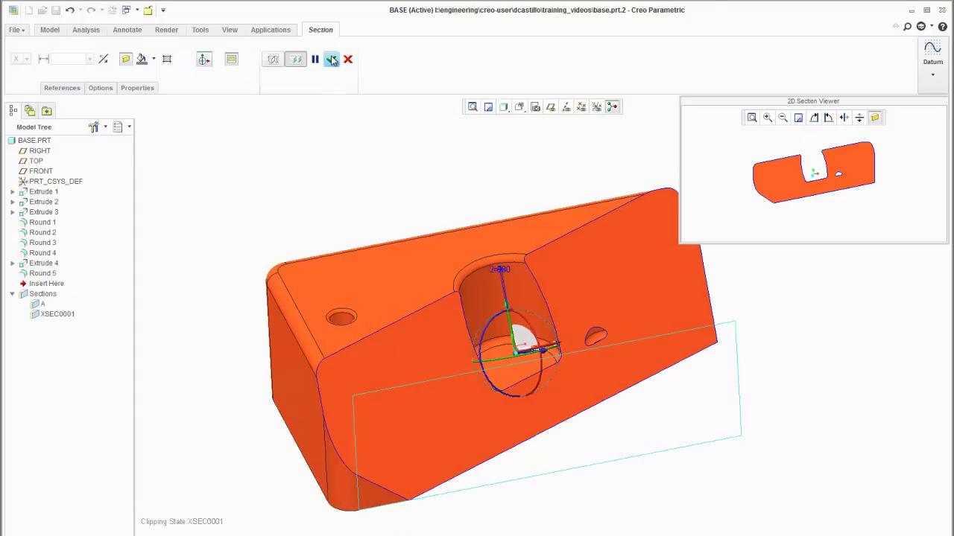
click(332, 60)
click(332, 202)
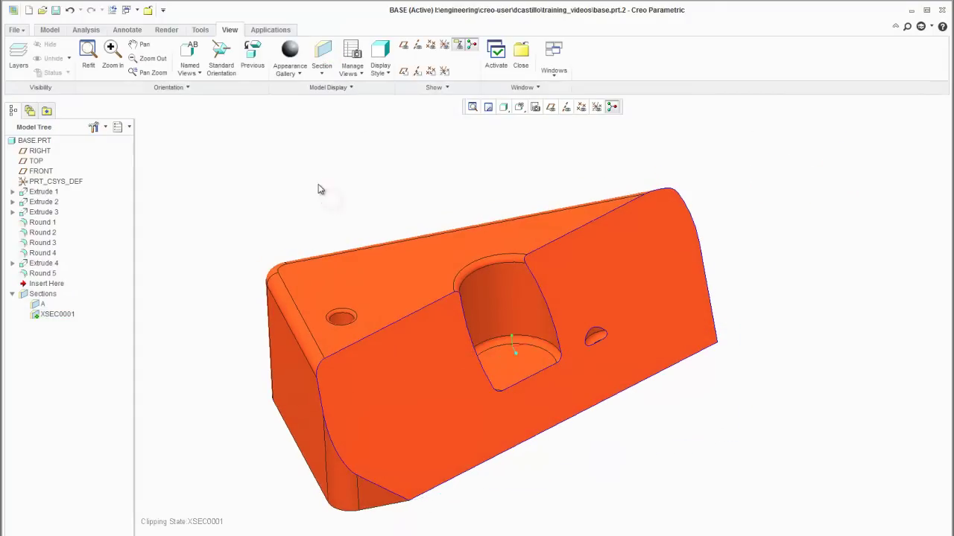
mouse_move(318, 190)
middle_down()
mouse_move(330, 174)
mouse_move(315, 178)
mouse_move(373, 162)
mouse_move(316, 182)
middle_up()
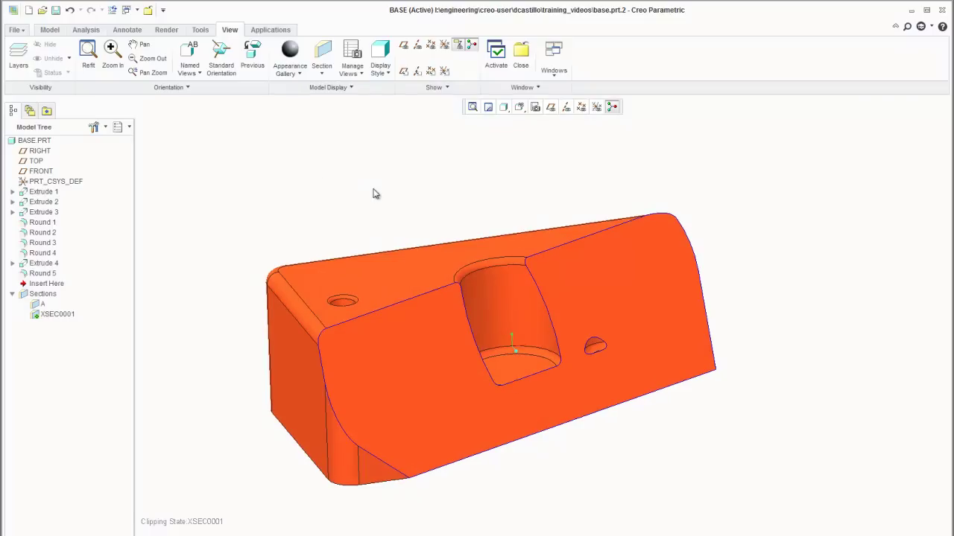
mouse_move(375, 193)
middle_down()
mouse_move(330, 194)
mouse_move(379, 185)
mouse_move(398, 201)
mouse_move(375, 209)
middle_up()
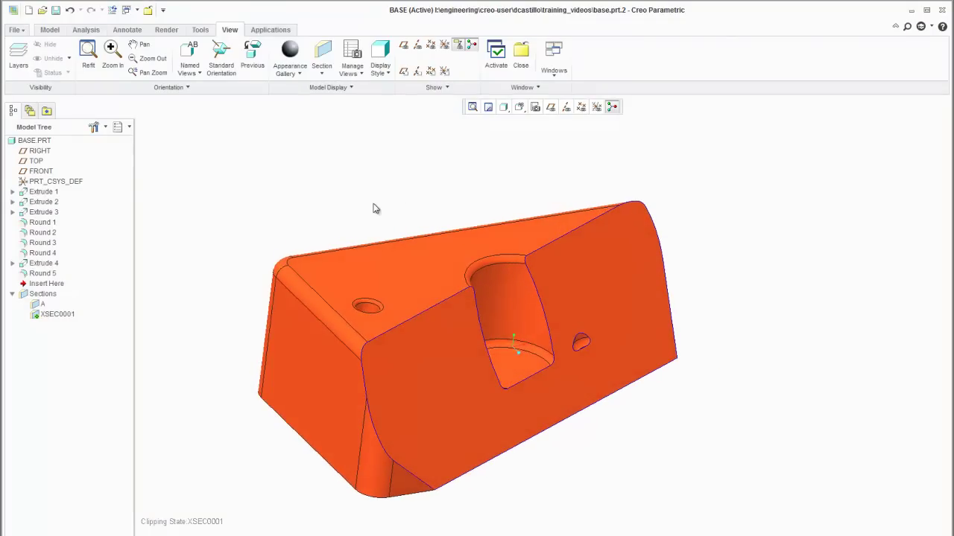
- Deactivate section XSEC0001 to restore the full base part
right_click(47, 317)
click(74, 323)
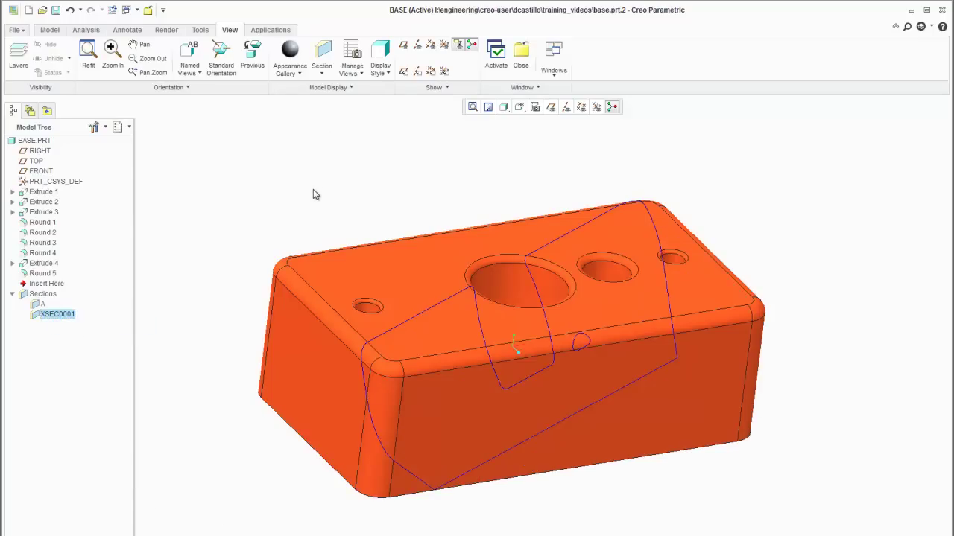
middle_drag(313, 190, 319, 216)
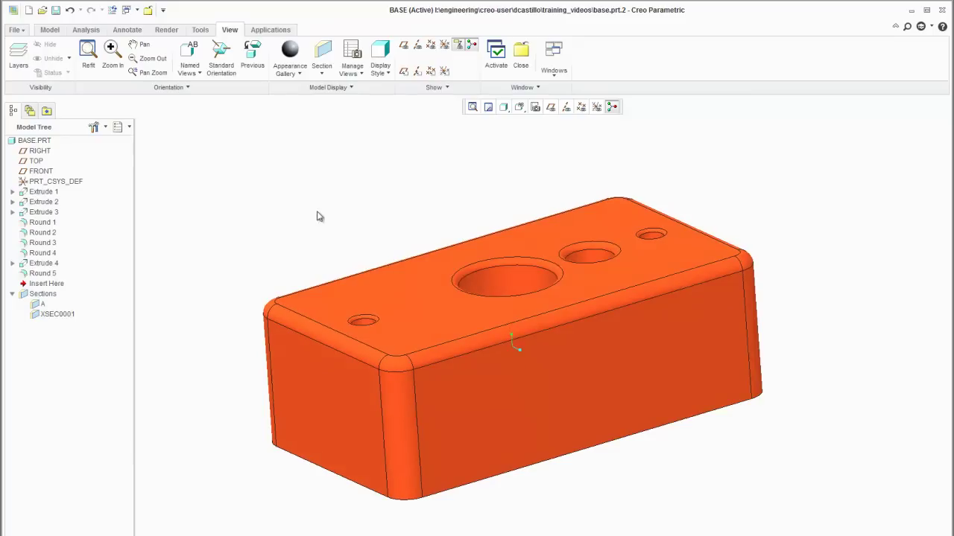
- Show the hatched cross sections of both XSEC0001 and A on the base part
right_click(67, 321)
click(63, 413)
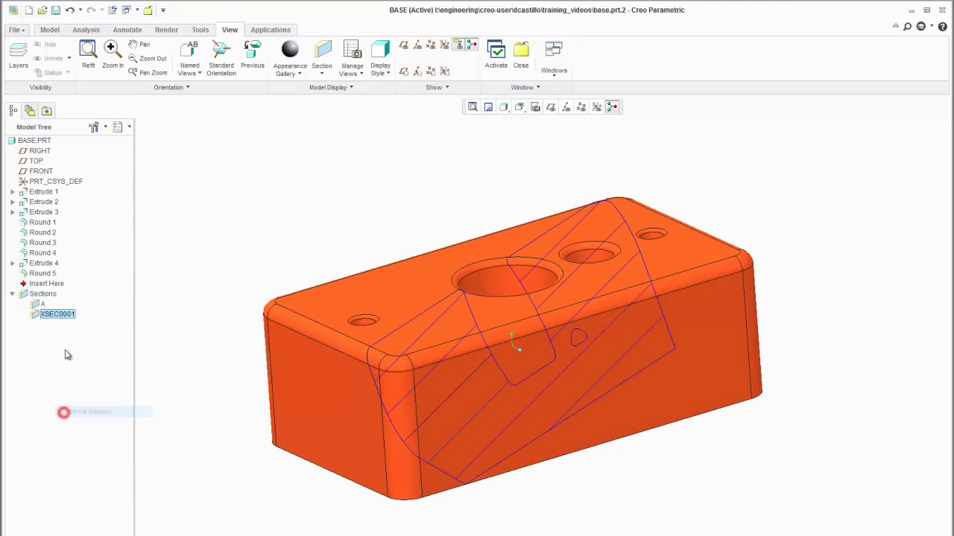
right_click(38, 306)
click(50, 413)
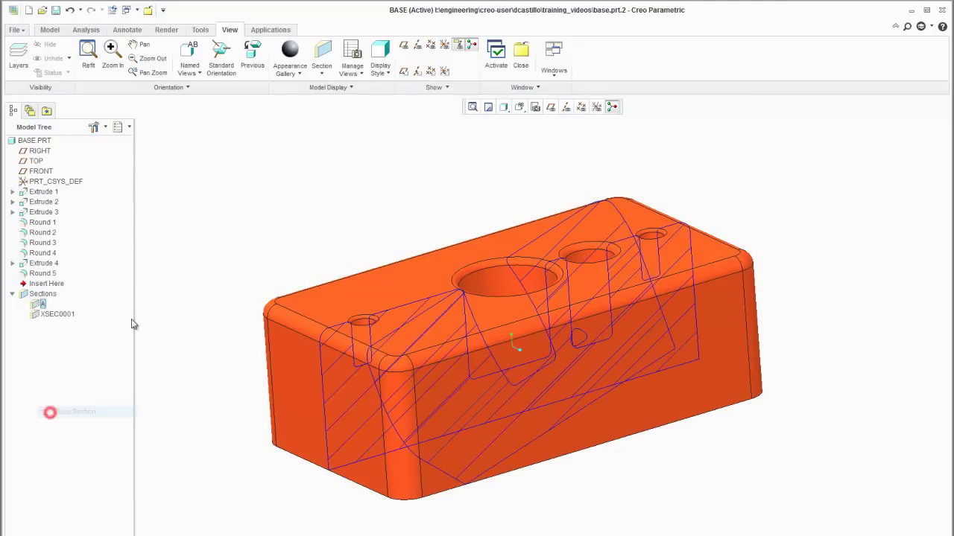
middle_drag(237, 260, 258, 246)
middle_drag(331, 271, 308, 283)
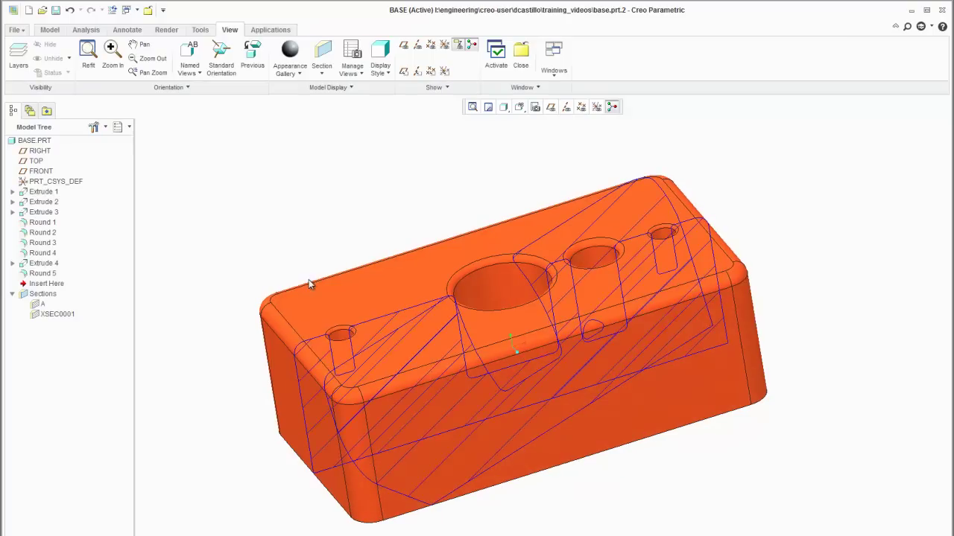